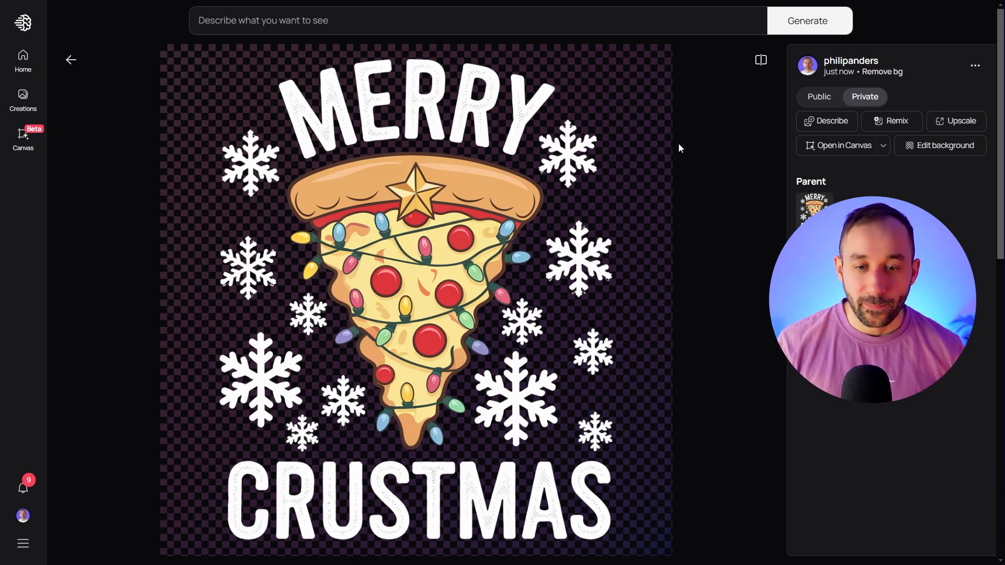
Open the Merry Crustmas design for background editing and brush out most of the middle snowflake beside the pizza's right edge
{"action": "left_click", "coordinate": [939, 146]}
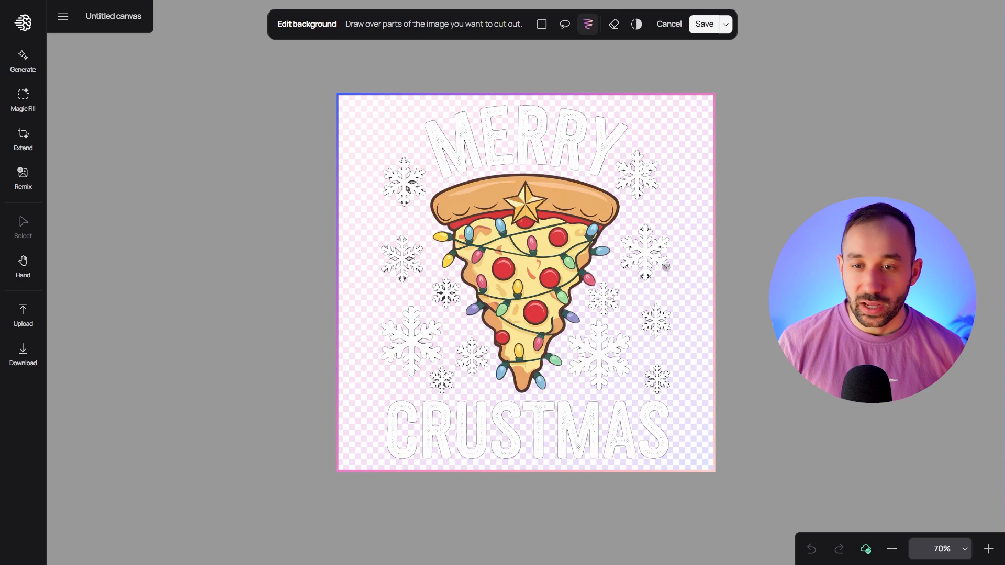
{"action": "scroll", "coordinate": [683, 274], "scroll_direction": "up", "scroll_amount": 3}
{"action": "scroll", "coordinate": [683, 275], "scroll_direction": "down", "scroll_amount": 5}
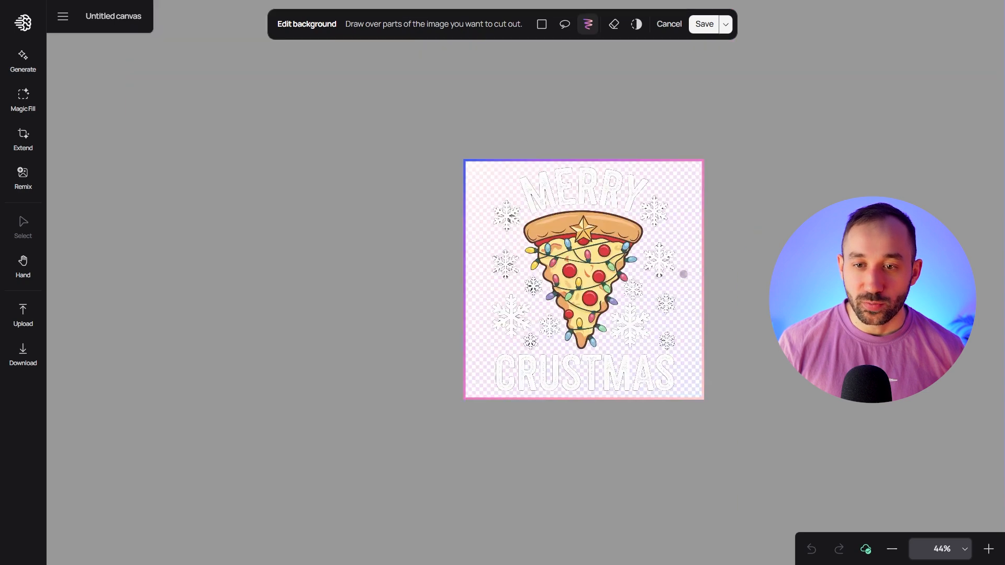
{"action": "scroll", "coordinate": [678, 272], "scroll_direction": "up", "scroll_amount": 3}
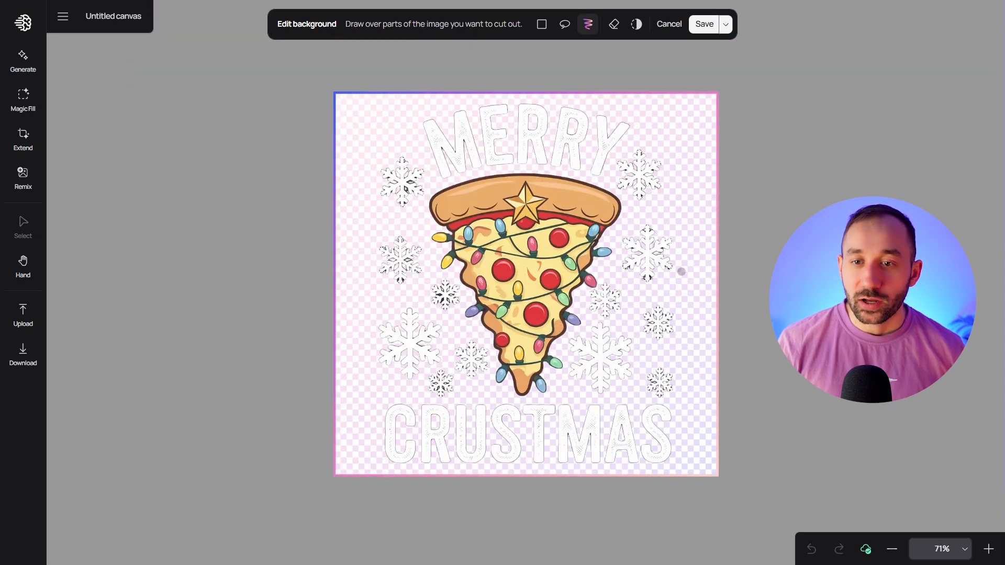
{"action": "scroll", "coordinate": [681, 272], "scroll_direction": "up", "scroll_amount": 3}
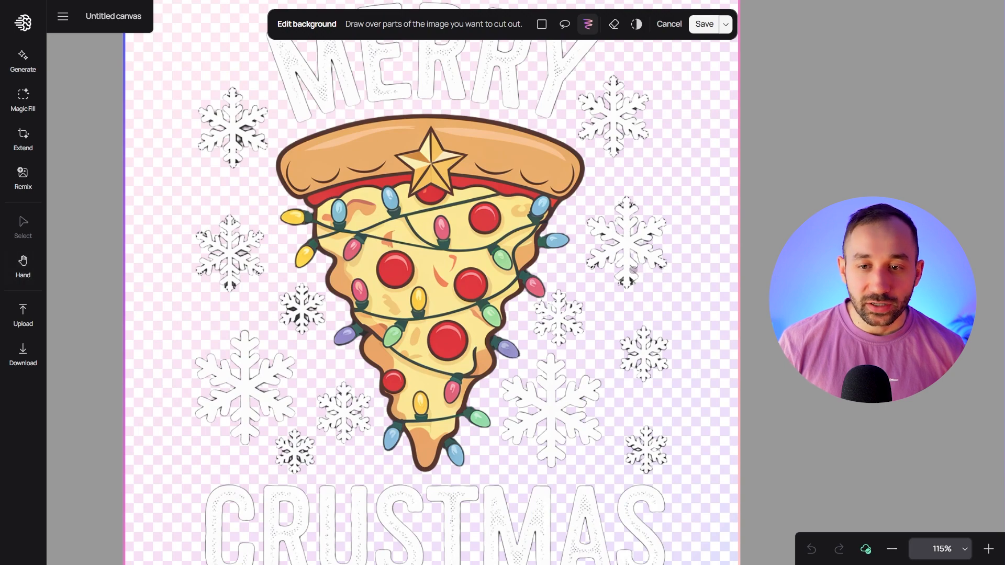
{"action": "mouse_move", "coordinate": [639, 270]}
{"action": "left_mouse_down"}
{"action": "mouse_move", "coordinate": [563, 288]}
{"action": "mouse_move", "coordinate": [681, 289]}
{"action": "mouse_move", "coordinate": [533, 290]}
{"action": "mouse_move", "coordinate": [611, 312]}
{"action": "mouse_move", "coordinate": [585, 338]}
{"action": "mouse_move", "coordinate": [540, 336]}
{"action": "left_mouse_up"}
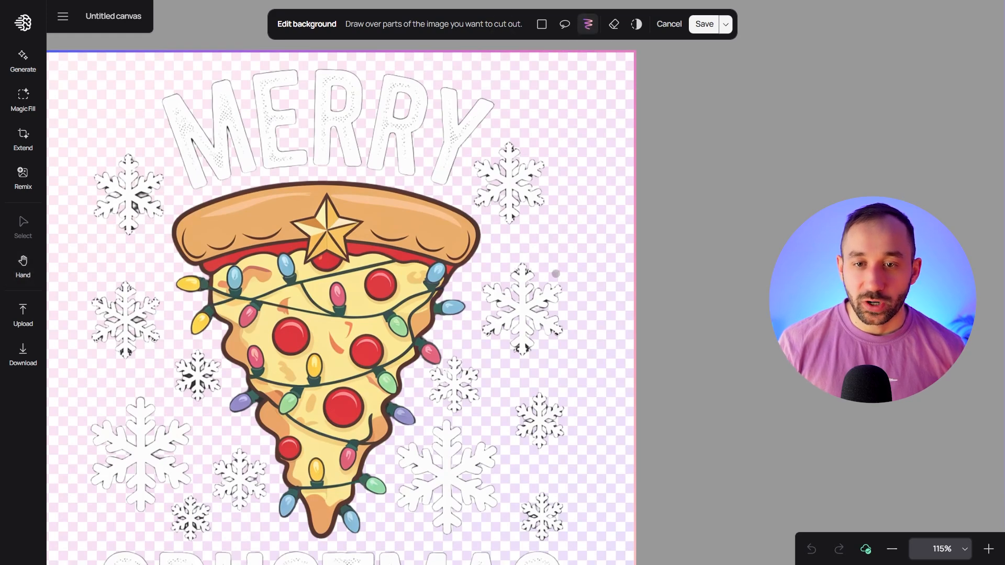
{"action": "left_click_drag", "start_coordinate": [549, 291], "coordinate": [555, 300]}
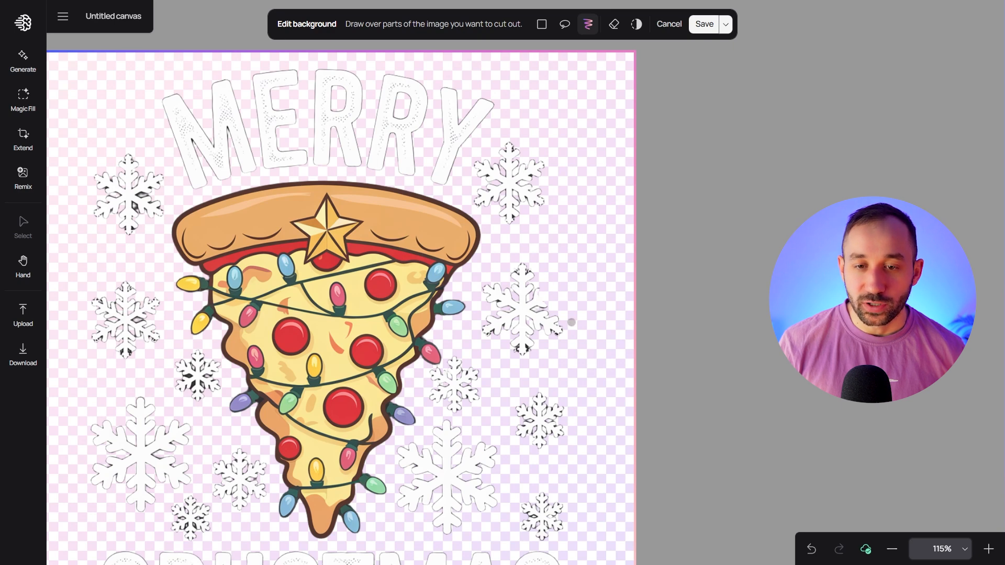
{"action": "mouse_move", "coordinate": [520, 272]}
{"action": "left_mouse_down"}
{"action": "mouse_move", "coordinate": [510, 265]}
{"action": "mouse_move", "coordinate": [535, 282]}
{"action": "left_mouse_up"}
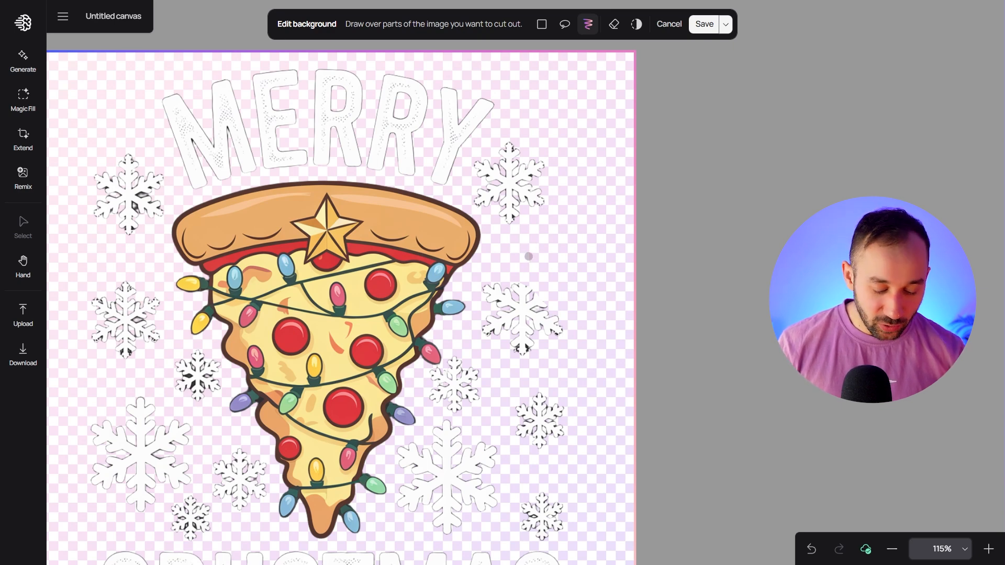
{"action": "mouse_move", "coordinate": [539, 286]}
{"action": "left_mouse_down"}
{"action": "mouse_move", "coordinate": [547, 278]}
{"action": "mouse_move", "coordinate": [546, 308]}
{"action": "left_mouse_up"}
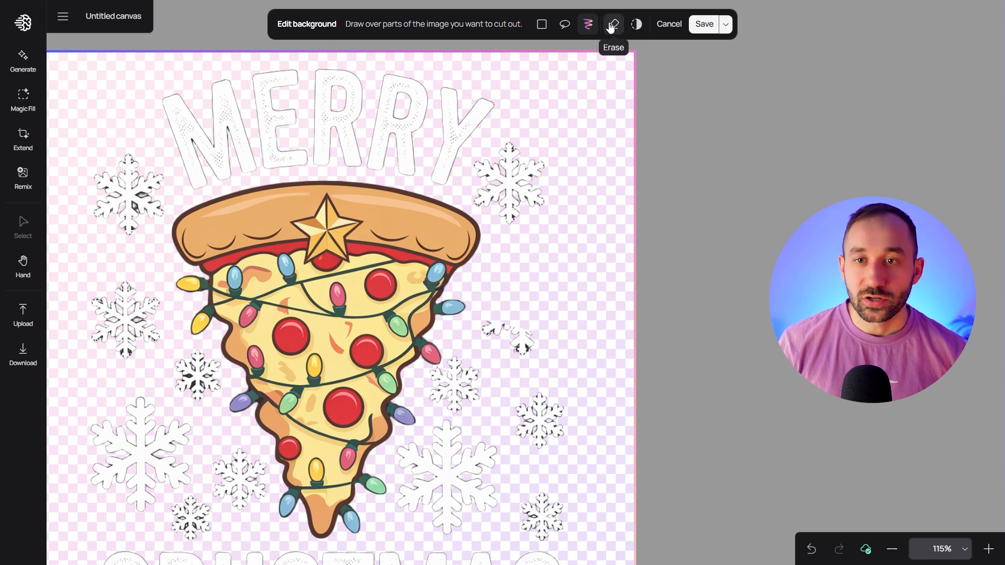
Restore the original background around the snowflake beside the Y of MERRY using the lasso mask in erase mode
{"action": "mouse_move", "coordinate": [519, 318]}
{"action": "left_mouse_down"}
{"action": "mouse_move", "coordinate": [534, 304]}
{"action": "mouse_move", "coordinate": [521, 306]}
{"action": "mouse_move", "coordinate": [528, 292]}
{"action": "mouse_move", "coordinate": [519, 286]}
{"action": "mouse_move", "coordinate": [544, 315]}
{"action": "left_mouse_up"}
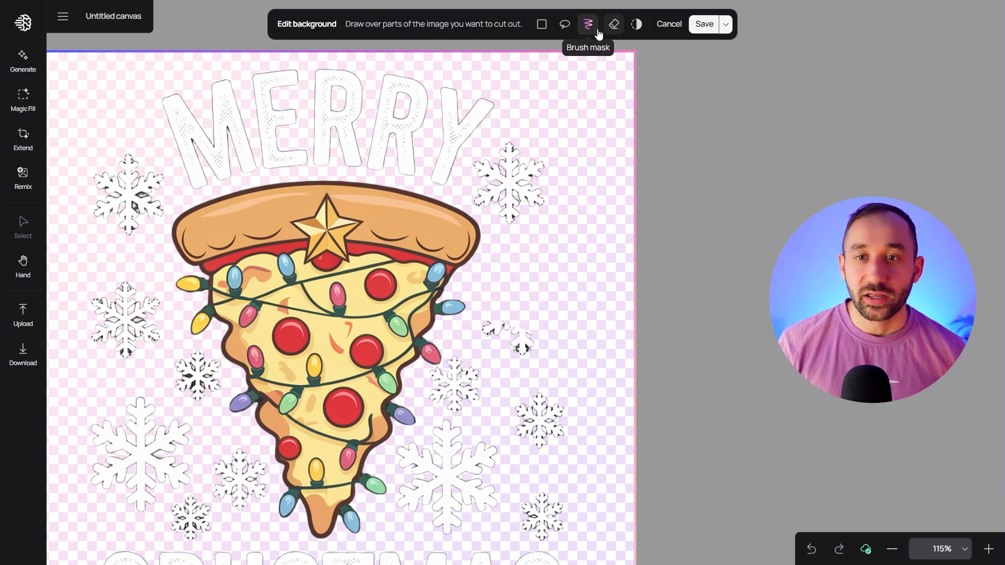
{"action": "left_click", "coordinate": [565, 25]}
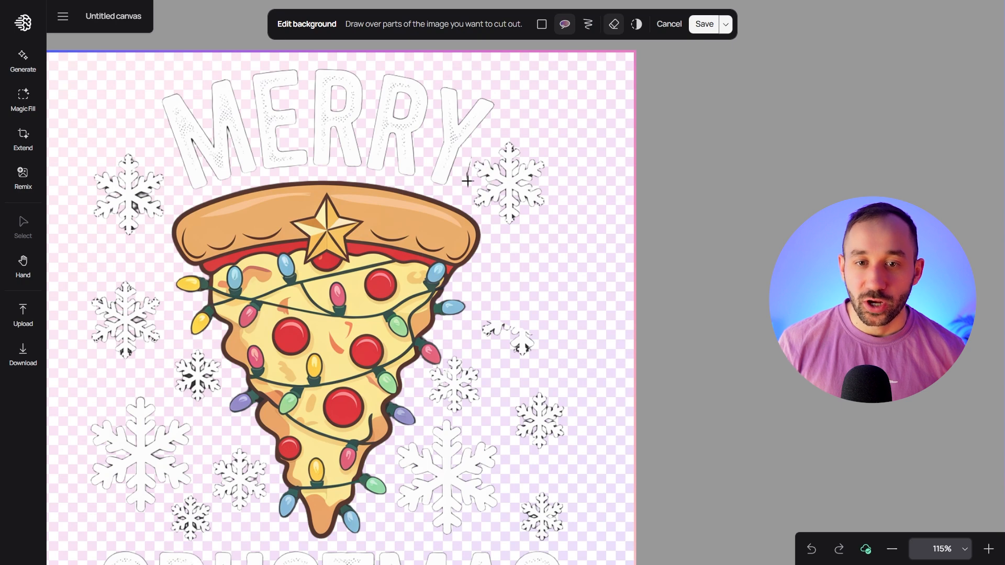
{"action": "mouse_move", "coordinate": [467, 202]}
{"action": "left_mouse_down"}
{"action": "mouse_move", "coordinate": [524, 236]}
{"action": "mouse_move", "coordinate": [559, 200]}
{"action": "mouse_move", "coordinate": [549, 162]}
{"action": "mouse_move", "coordinate": [511, 134]}
{"action": "mouse_move", "coordinate": [468, 160]}
{"action": "left_mouse_up"}
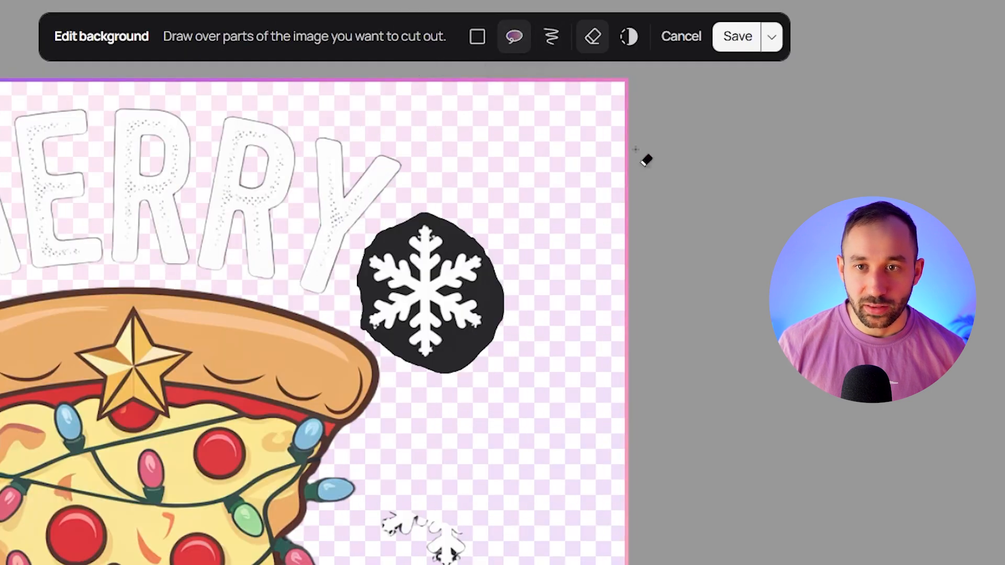
{"action": "left_click", "coordinate": [598, 38]}
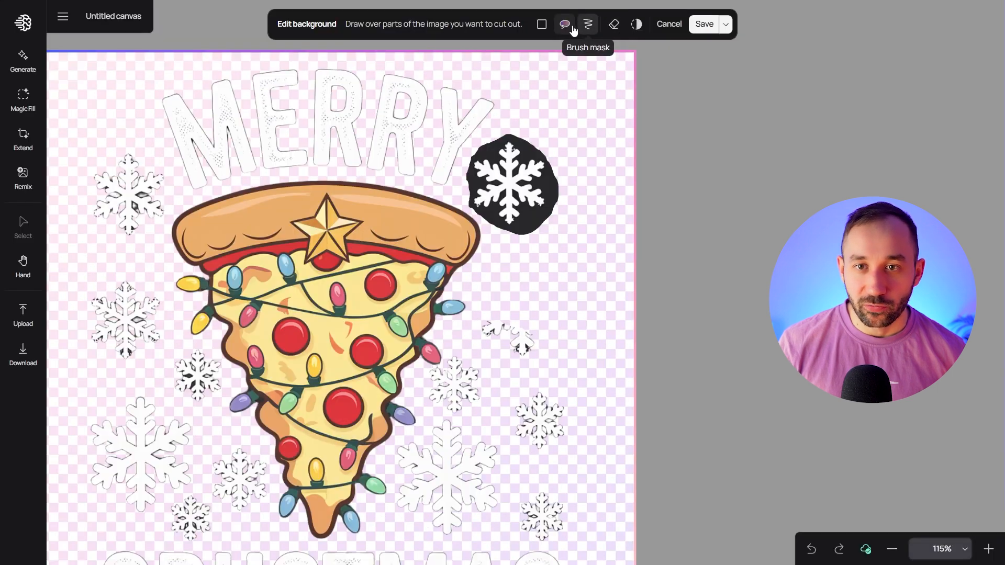
Cut out the snowflake beside the Y of MERRY with a lasso mask and the remaining snowflake fragments below it with a rectangular mask
{"action": "left_click", "coordinate": [571, 26]}
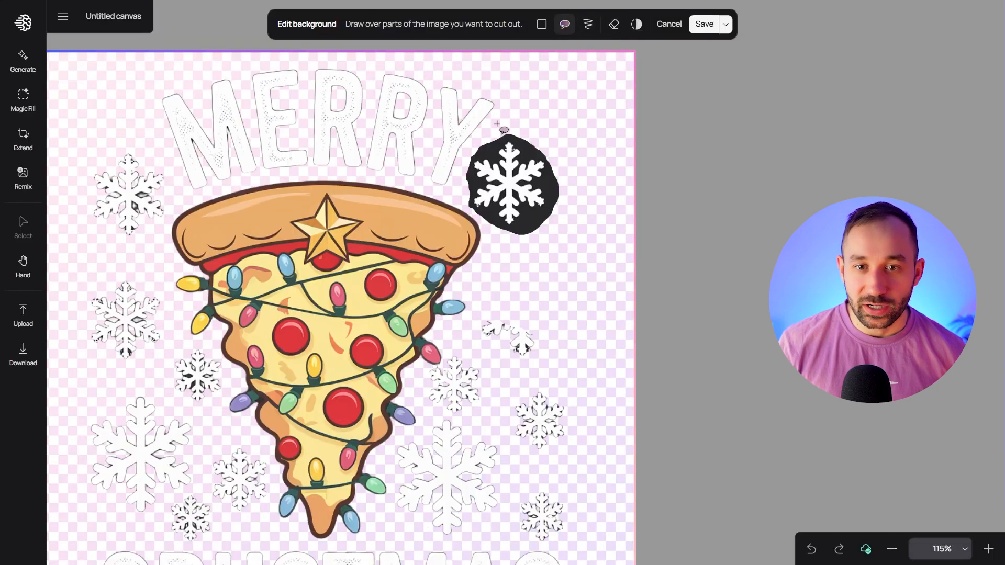
{"action": "mouse_move", "coordinate": [458, 172]}
{"action": "left_mouse_down"}
{"action": "mouse_move", "coordinate": [471, 211]}
{"action": "mouse_move", "coordinate": [513, 242]}
{"action": "mouse_move", "coordinate": [572, 213]}
{"action": "mouse_move", "coordinate": [566, 151]}
{"action": "mouse_move", "coordinate": [515, 125]}
{"action": "left_mouse_up"}
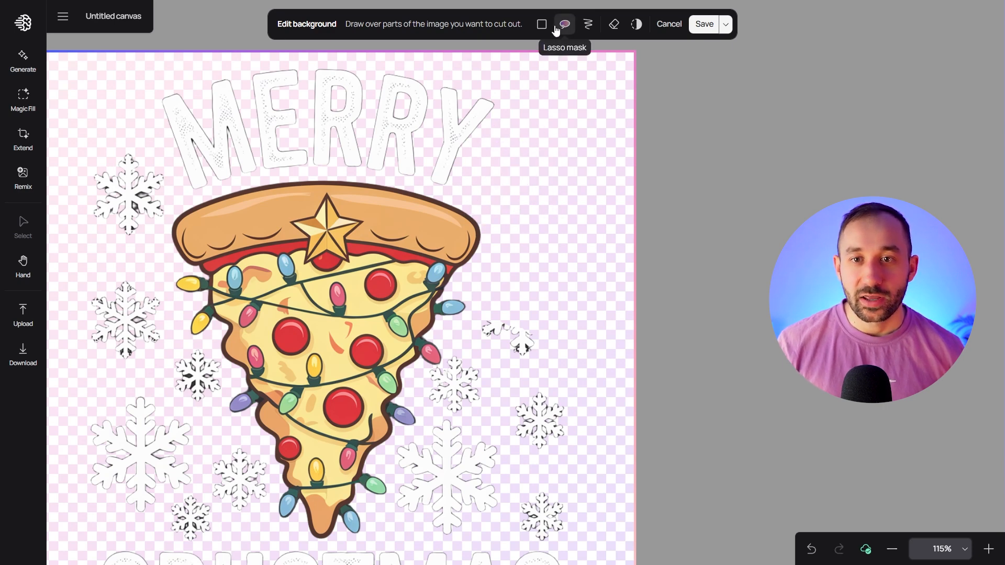
{"action": "left_click", "coordinate": [539, 24]}
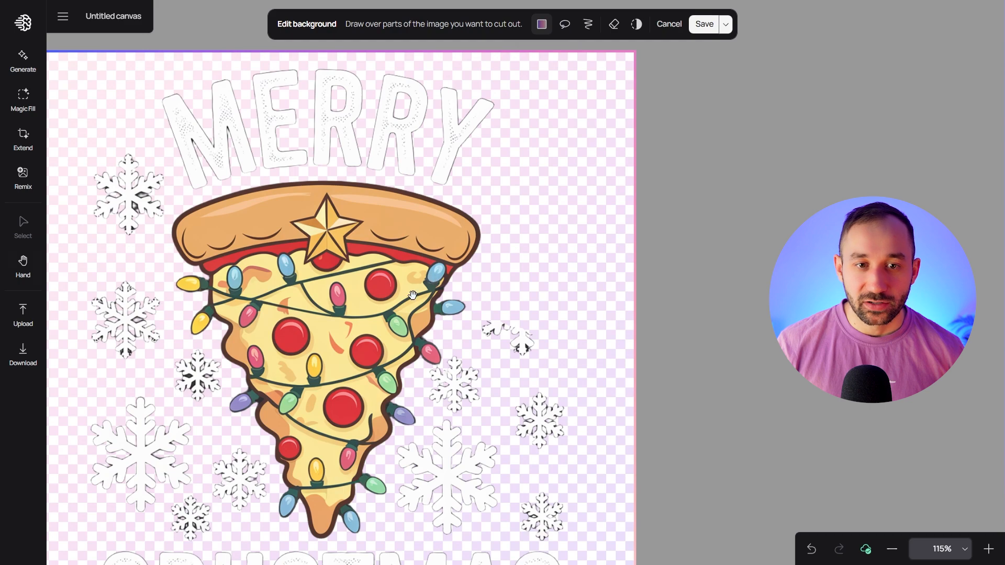
{"action": "scroll", "coordinate": [433, 277], "scroll_direction": "down", "scroll_amount": 5}
{"action": "left_click_drag", "start_coordinate": [459, 141], "coordinate": [556, 205]}
{"action": "key", "text": "space"}
{"action": "left_click_drag", "start_coordinate": [369, 196], "coordinate": [435, 288]}
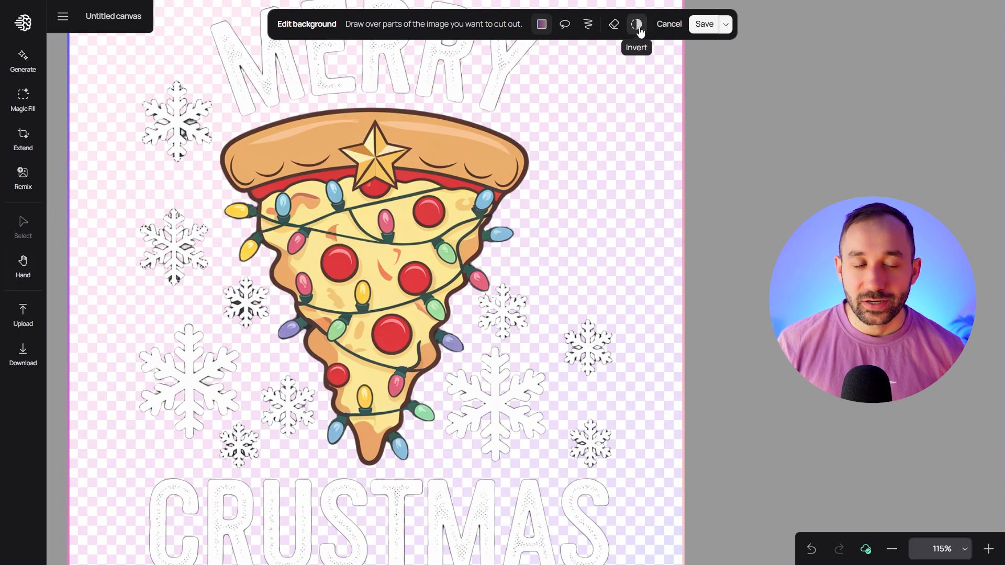
Invert the background mask to view the cut-out areas, and invert it back to the normal cutout
{"action": "key", "text": "space"}
{"action": "left_click_drag", "start_coordinate": [525, 122], "coordinate": [527, 171]}
{"action": "left_click", "coordinate": [638, 33]}
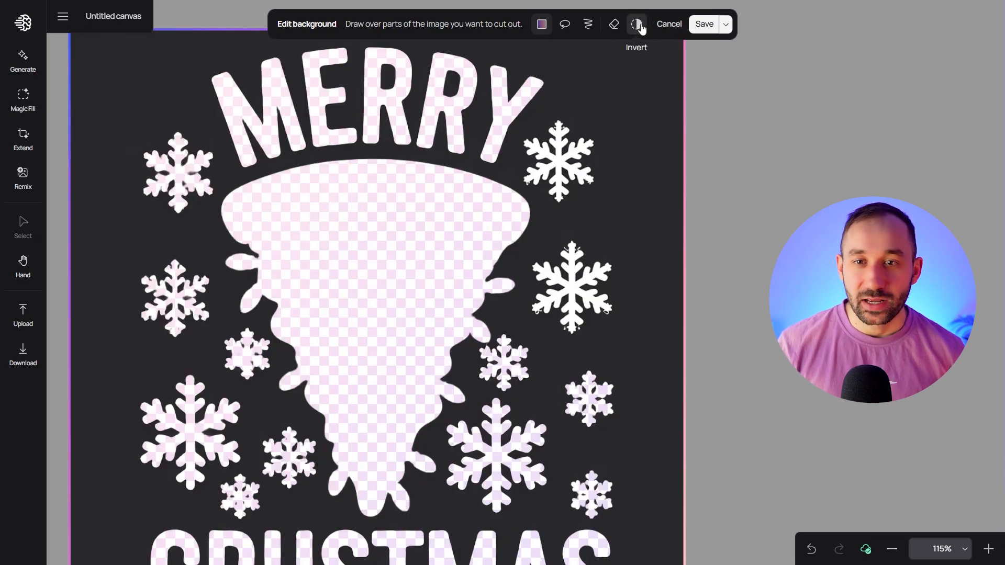
{"action": "left_click", "coordinate": [641, 29]}
{"action": "left_click", "coordinate": [639, 29]}
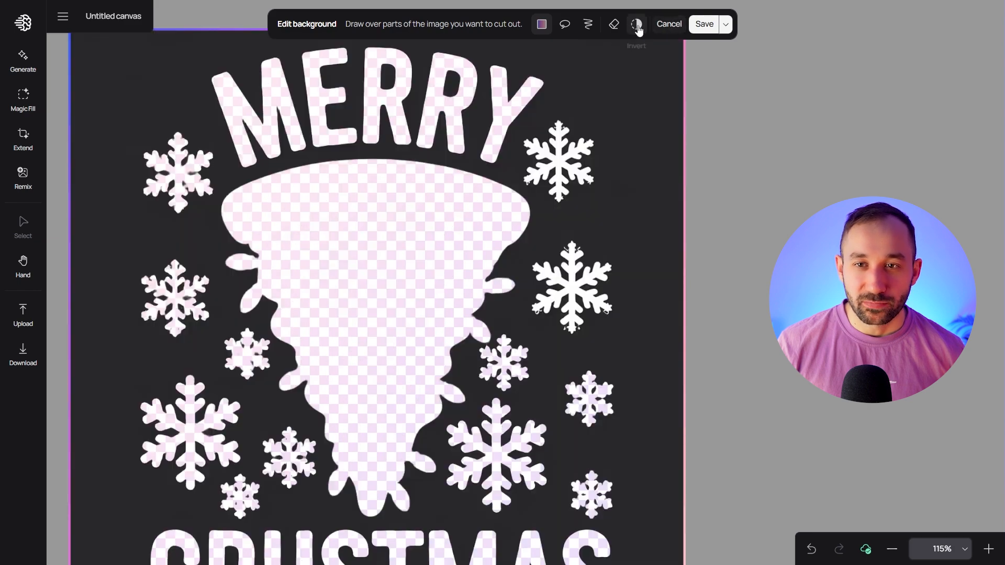
{"action": "left_click", "coordinate": [637, 27]}
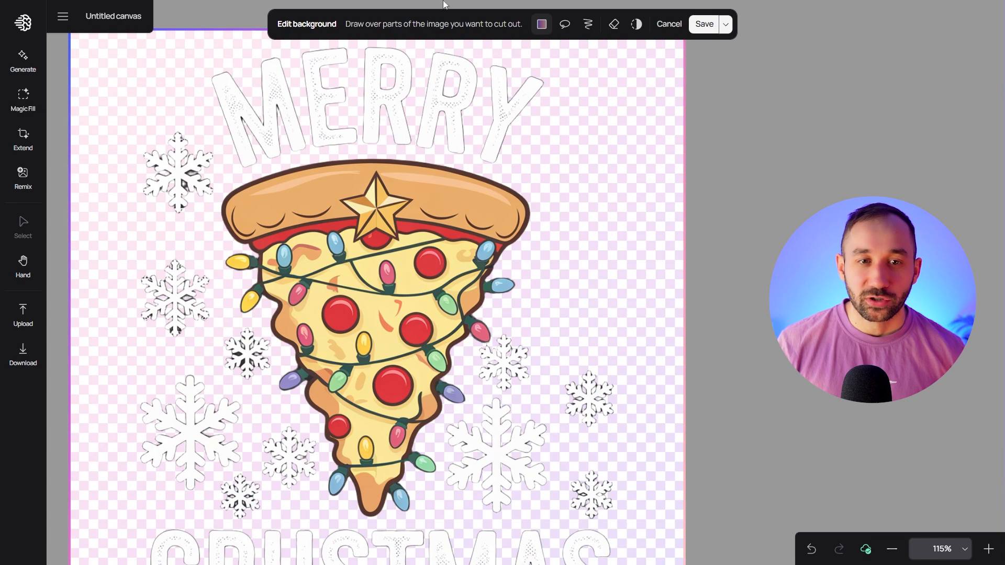
Save the background edits and download the edited Merry Crustmas image
{"action": "left_click", "coordinate": [704, 24]}
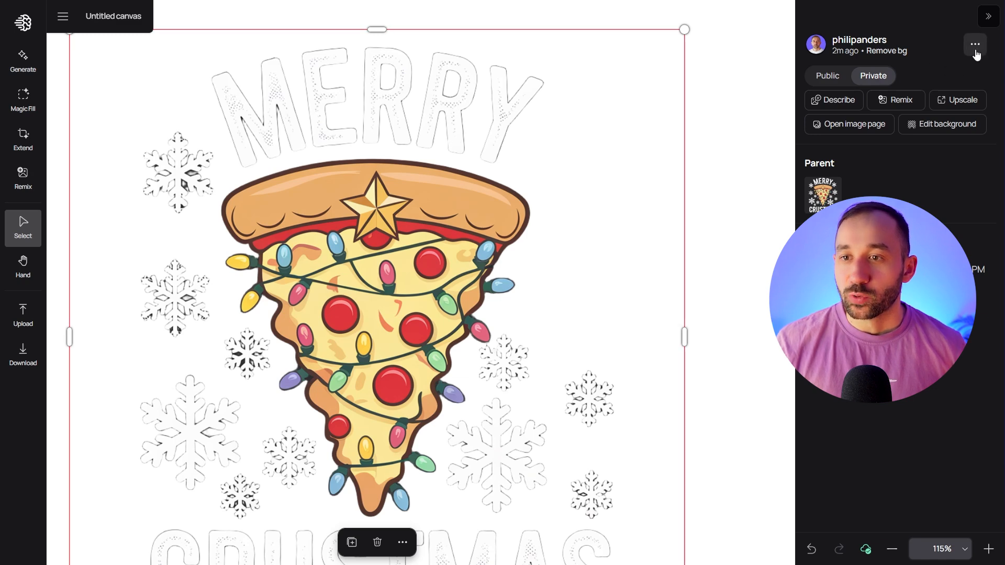
{"action": "left_click", "coordinate": [975, 45]}
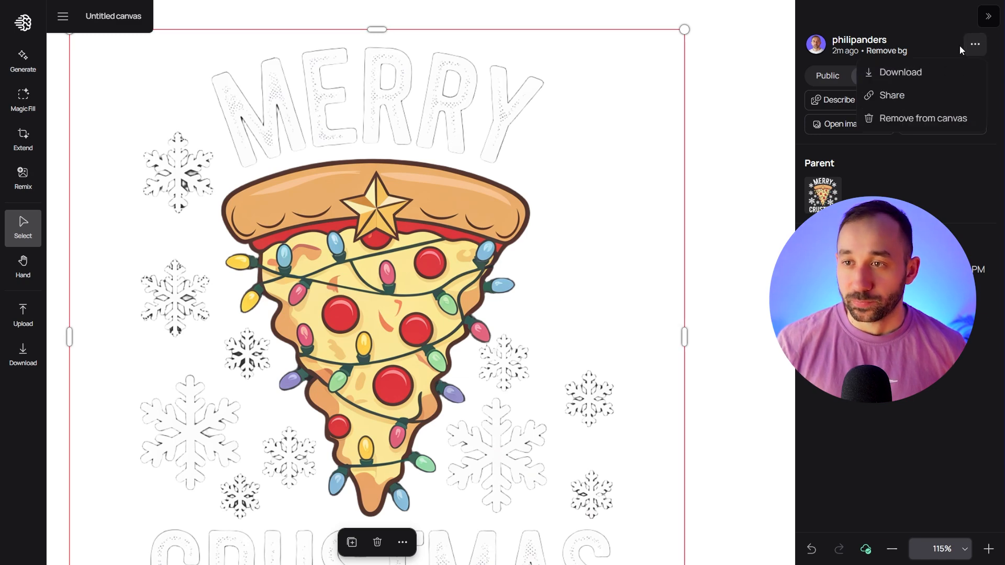
{"action": "left_click", "coordinate": [908, 74]}
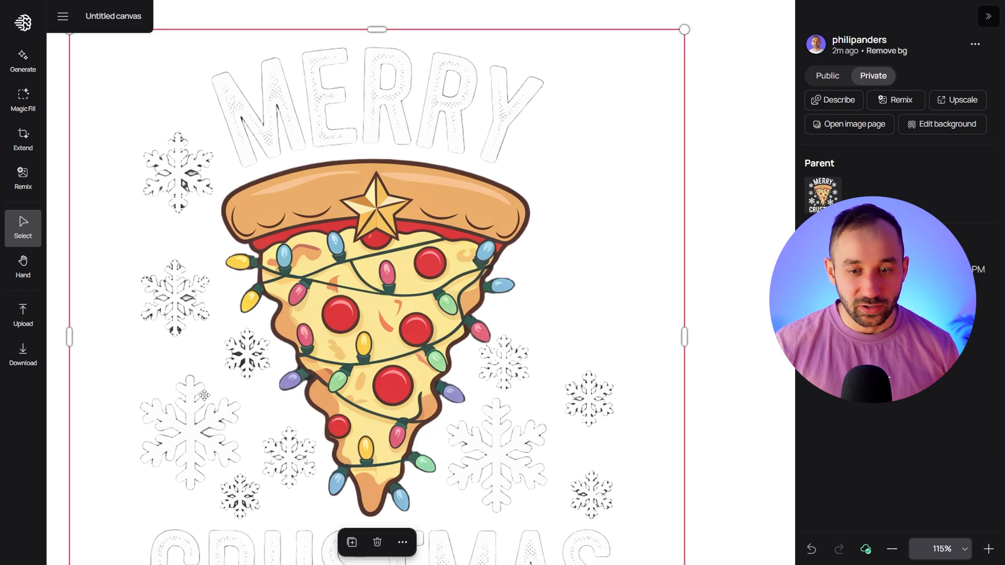
{"action": "scroll", "coordinate": [204, 395], "scroll_direction": "up", "scroll_amount": 5}
{"action": "scroll", "coordinate": [391, 269], "scroll_direction": "down", "scroll_amount": 8}
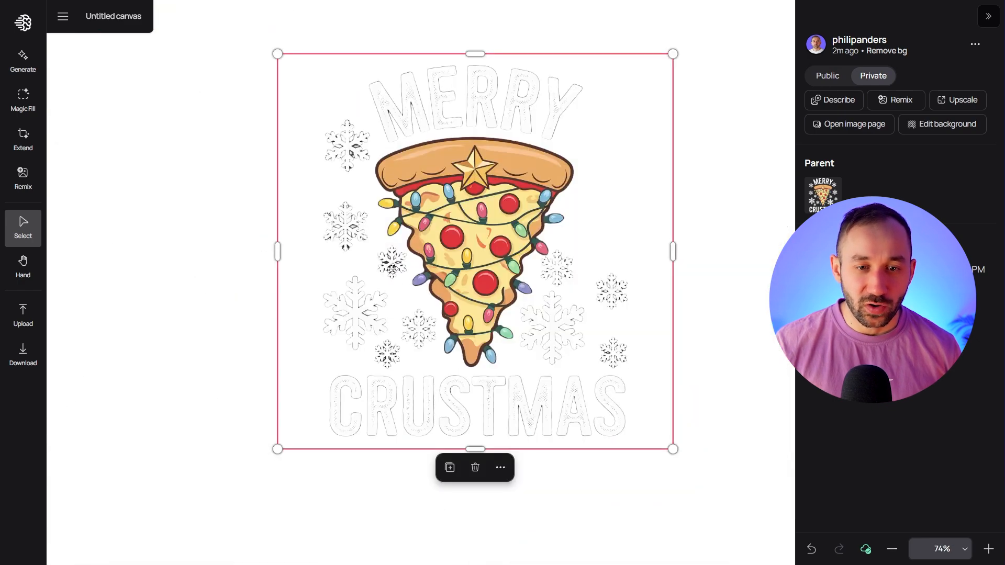
{"action": "key", "text": "space"}
{"action": "left_click_drag", "start_coordinate": [480, 173], "coordinate": [436, 188]}
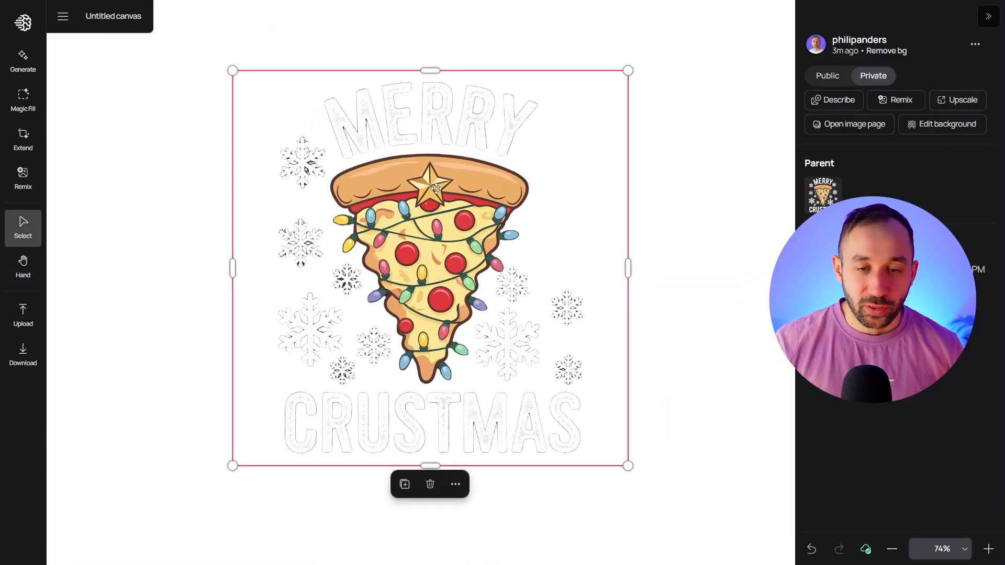
{"action": "scroll", "coordinate": [436, 188], "scroll_direction": "up", "scroll_amount": 5}
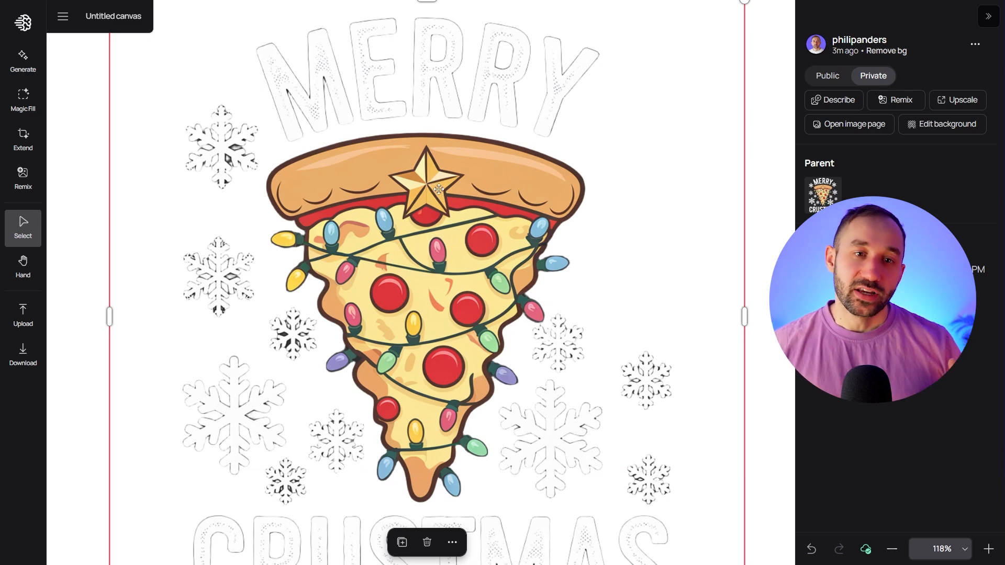
{"action": "key", "text": "space"}
{"action": "left_click_drag", "start_coordinate": [438, 189], "coordinate": [404, 196]}
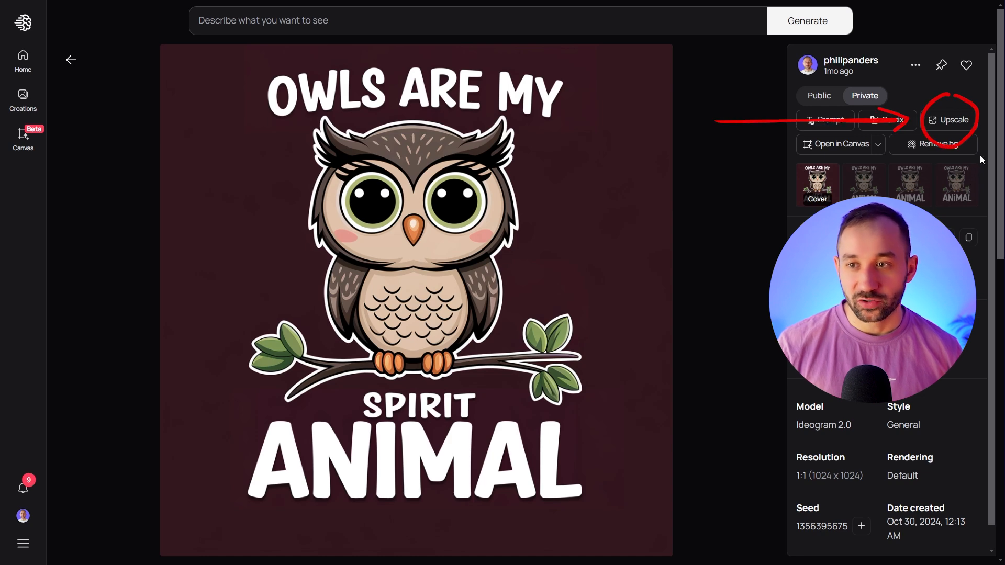
Upscale the "Owls Are My Spirit Animal" design with resemblance 100 and detail 50, and open the finished upscale from the profile's private images
{"action": "left_click", "coordinate": [952, 123]}
{"action": "mouse_move", "coordinate": [735, 194]}
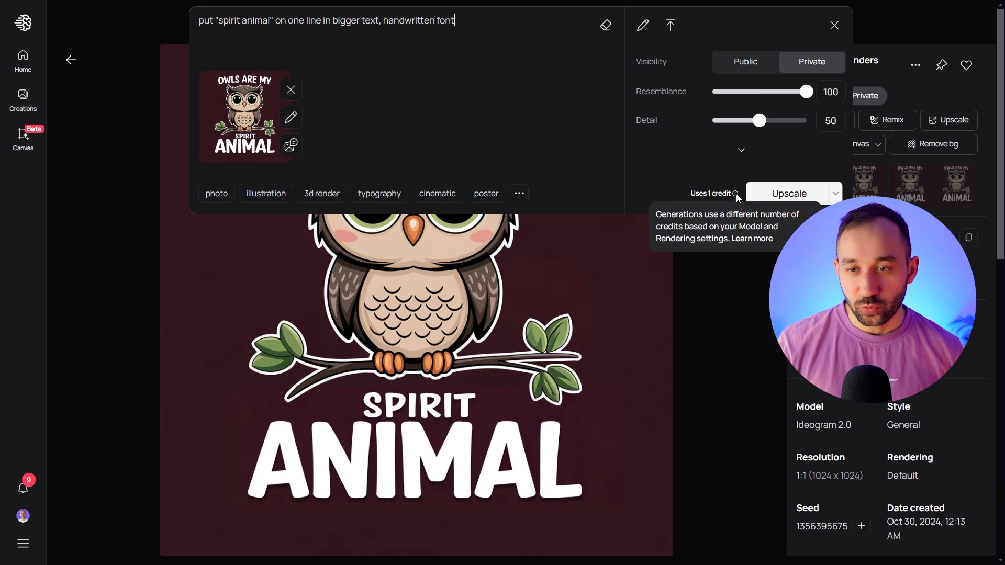
{"action": "left_click", "coordinate": [783, 195]}
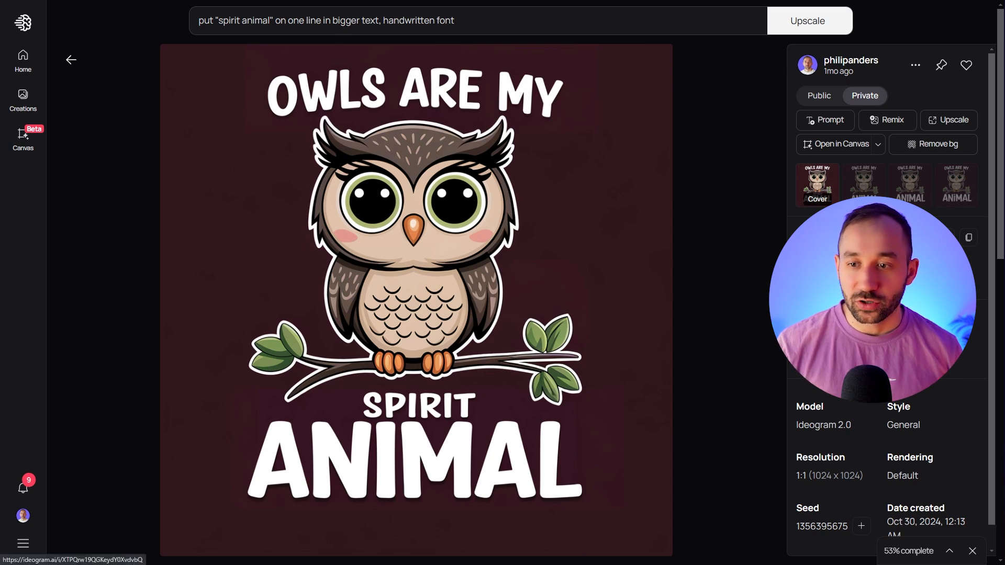
{"action": "left_click", "coordinate": [23, 515]}
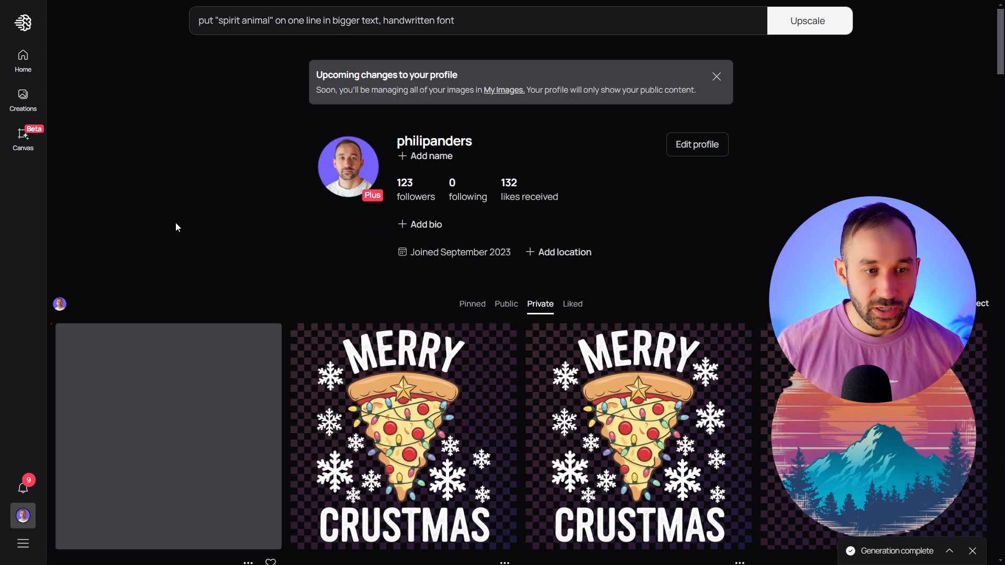
{"action": "scroll", "coordinate": [174, 224], "scroll_direction": "down", "scroll_amount": 1}
{"action": "left_click", "coordinate": [145, 369]}
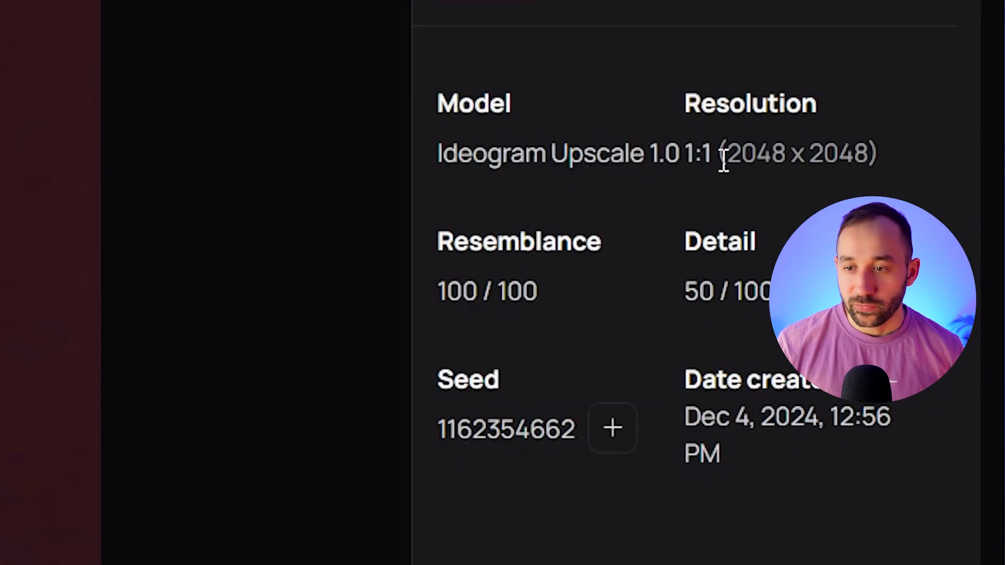
Check the resolution listed in the upscaled owl image's details
{"action": "left_click_drag", "start_coordinate": [902, 373], "coordinate": [925, 374]}
{"action": "left_click_drag", "start_coordinate": [814, 152], "coordinate": [870, 152]}
{"action": "left_click", "coordinate": [871, 156]}
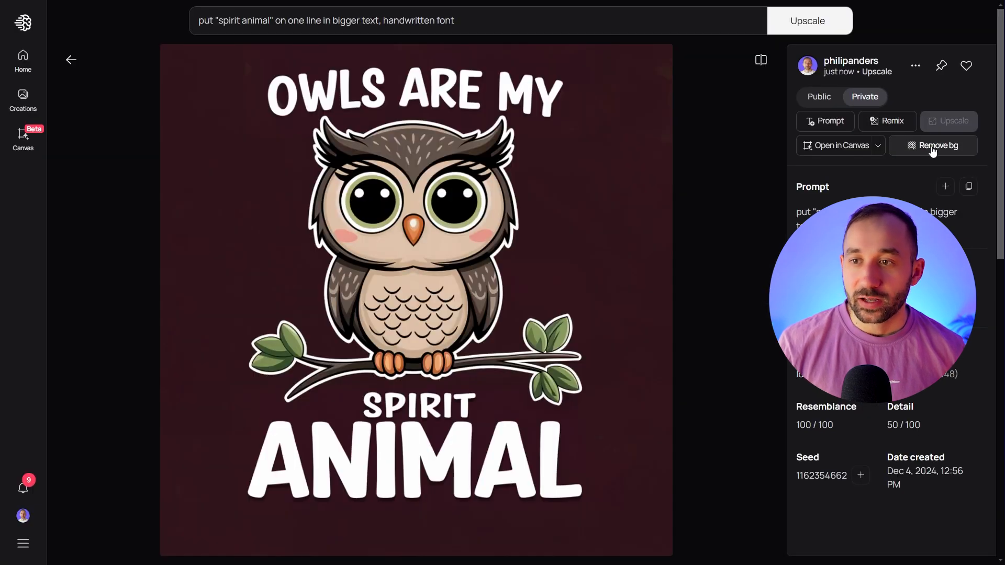
Remove the upscaled owl image's background, and cut out the dark remnants inside and beneath the "S" of "OWLS"
{"action": "left_click", "coordinate": [932, 148]}
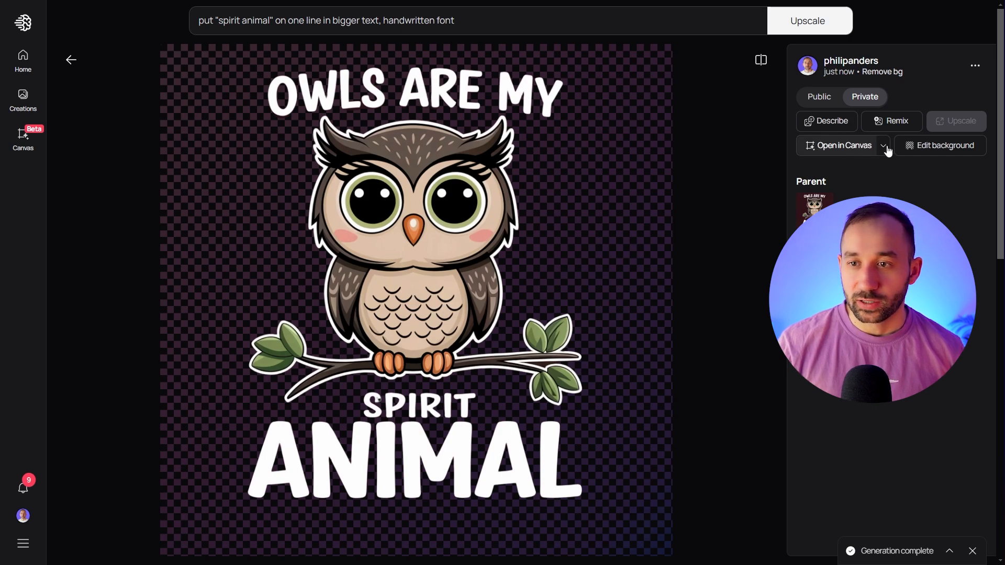
{"action": "left_click", "coordinate": [944, 151]}
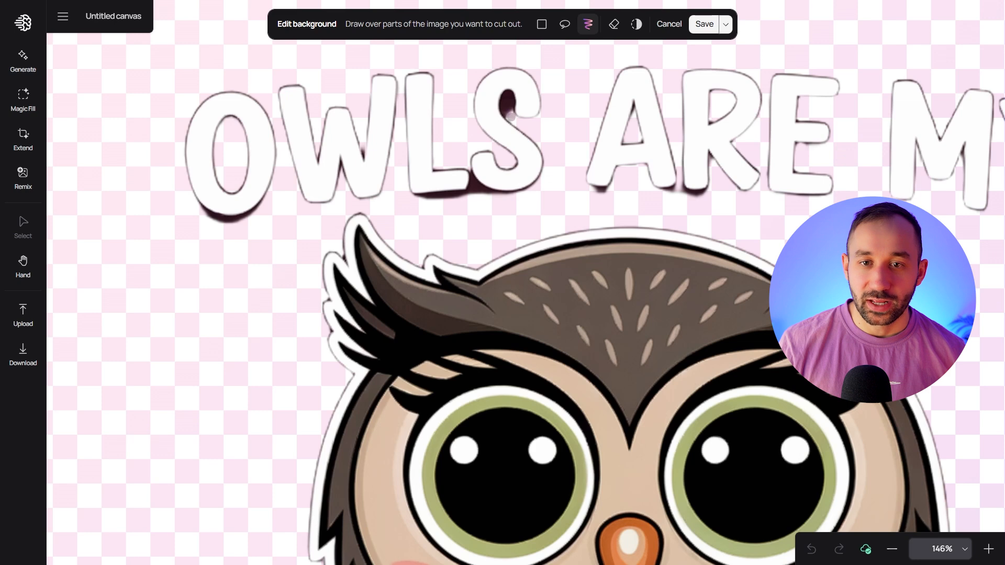
{"action": "left_click_drag", "start_coordinate": [508, 116], "coordinate": [506, 98]}
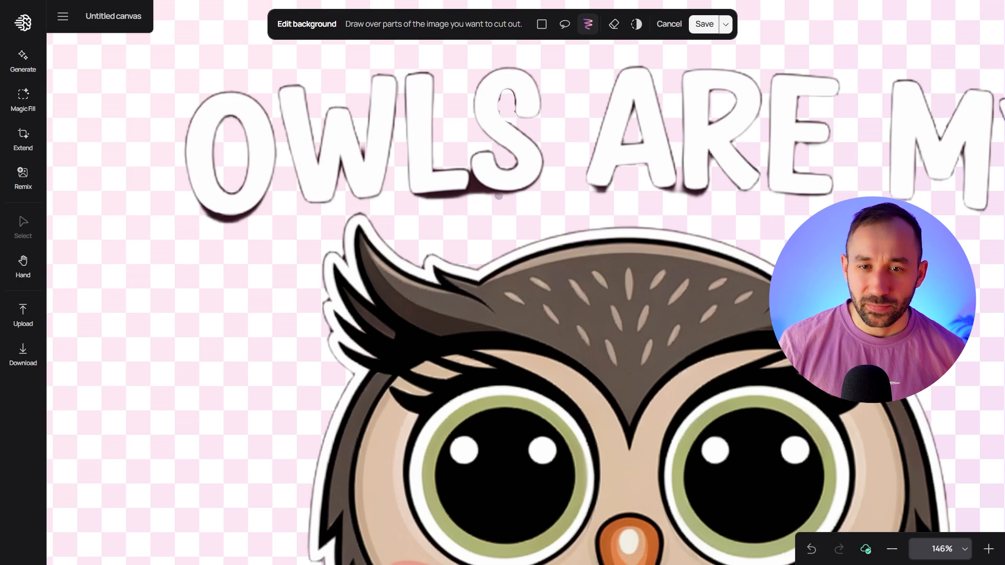
{"action": "left_click_drag", "start_coordinate": [512, 198], "coordinate": [473, 185]}
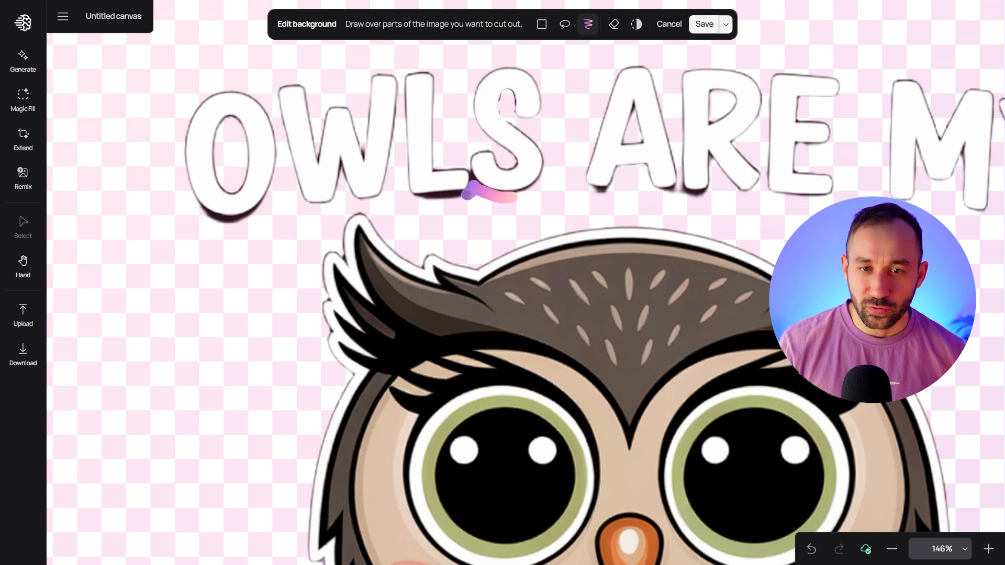
{"action": "scroll", "coordinate": [483, 221], "scroll_direction": "down", "scroll_amount": 5}
{"action": "scroll", "coordinate": [484, 225], "scroll_direction": "up", "scroll_amount": 4}
{"action": "key", "text": "space"}
{"action": "left_click_drag", "start_coordinate": [548, 289], "coordinate": [517, 272]}
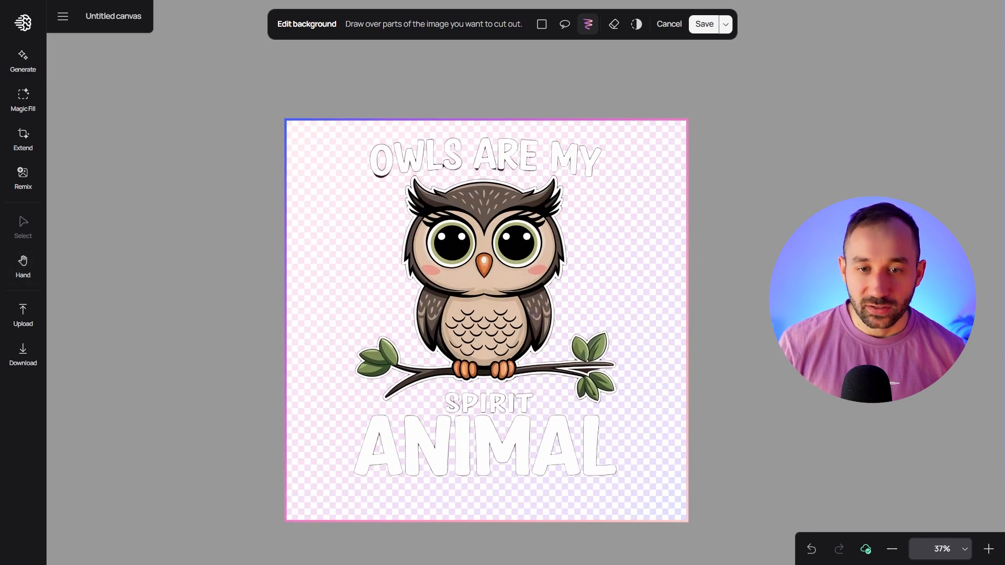
{"action": "scroll", "coordinate": [521, 367], "scroll_direction": "up", "scroll_amount": 2}
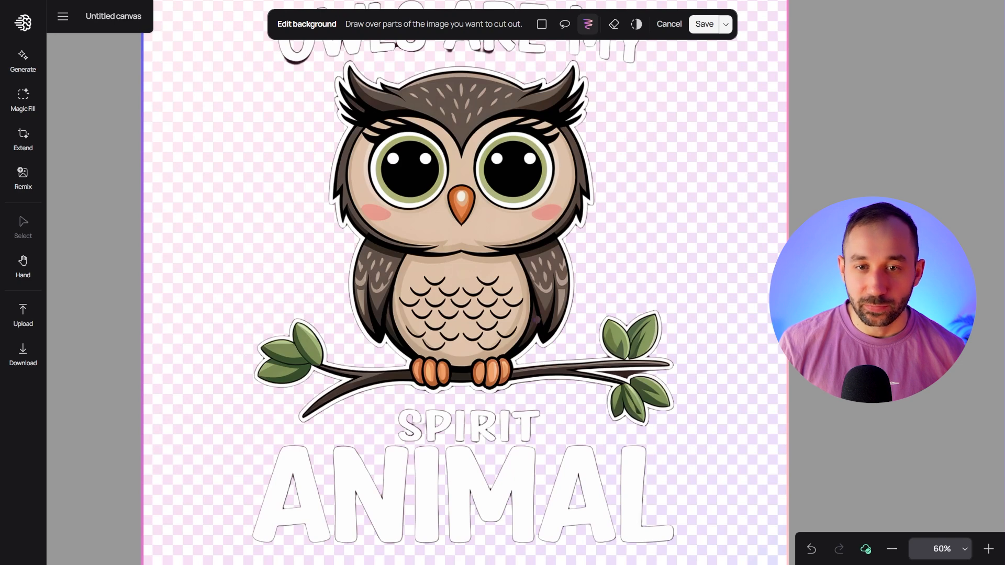
{"action": "key", "text": "space"}
{"action": "left_click_drag", "start_coordinate": [543, 196], "coordinate": [529, 269]}
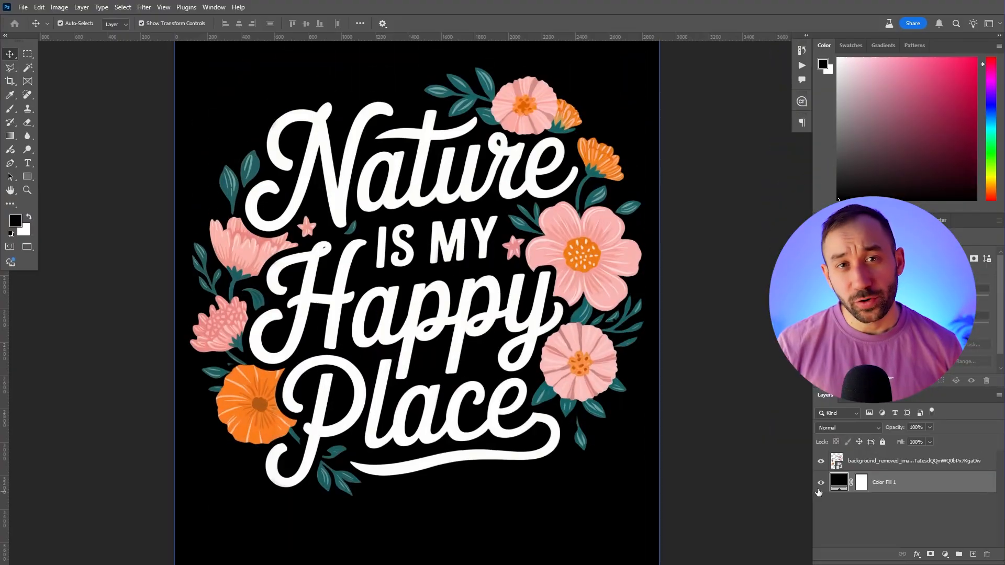
In Photoshop, hide the black fill behind the "Nature Is My Happy Place" design and inspect the cutout, including the second "p" of "Happy"
{"action": "left_click", "coordinate": [517, 361]}
{"action": "scroll", "coordinate": [517, 361], "scroll_direction": "up", "scroll_amount": 3}
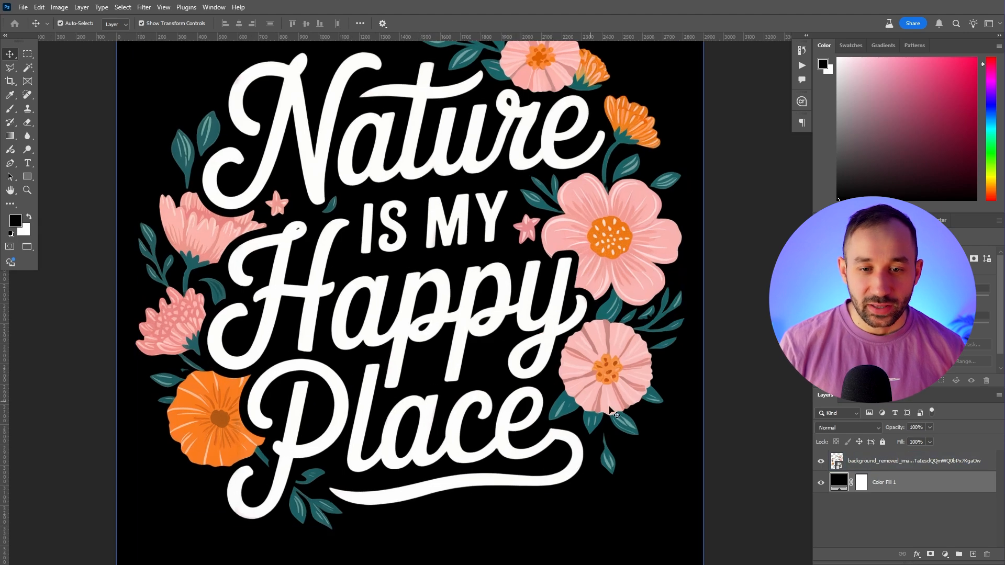
{"action": "left_click", "coordinate": [821, 482]}
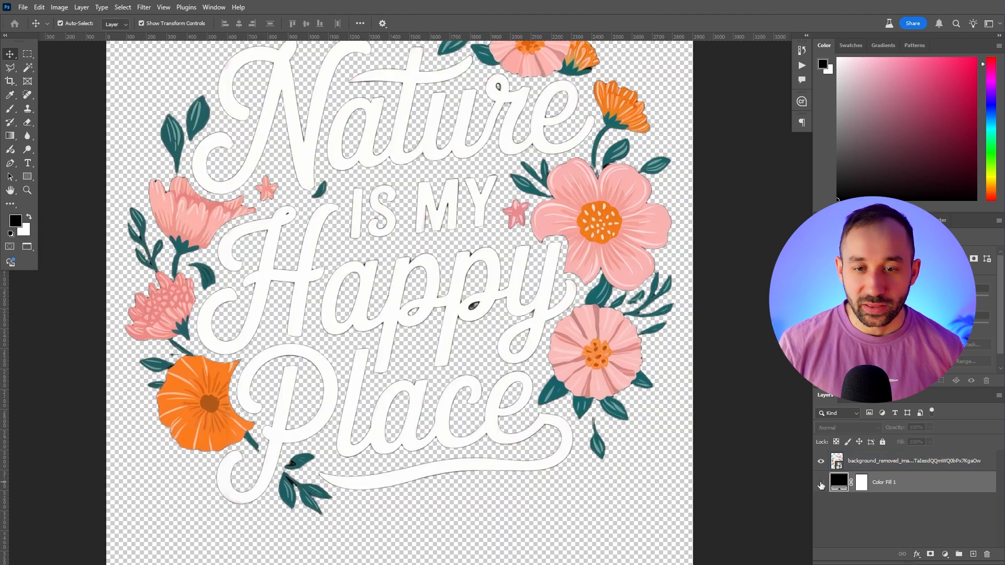
{"action": "scroll", "coordinate": [611, 317], "scroll_direction": "down", "scroll_amount": 2}
{"action": "scroll", "coordinate": [611, 316], "scroll_direction": "down", "scroll_amount": 1}
{"action": "left_click_drag", "start_coordinate": [704, 206], "coordinate": [664, 232]}
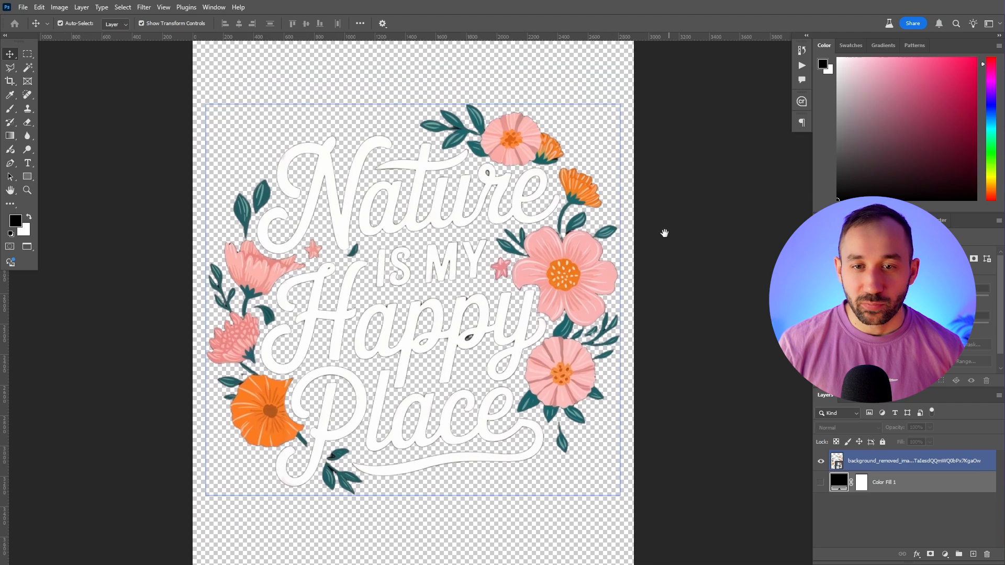
{"action": "scroll", "coordinate": [455, 352], "scroll_direction": "up", "scroll_amount": 5}
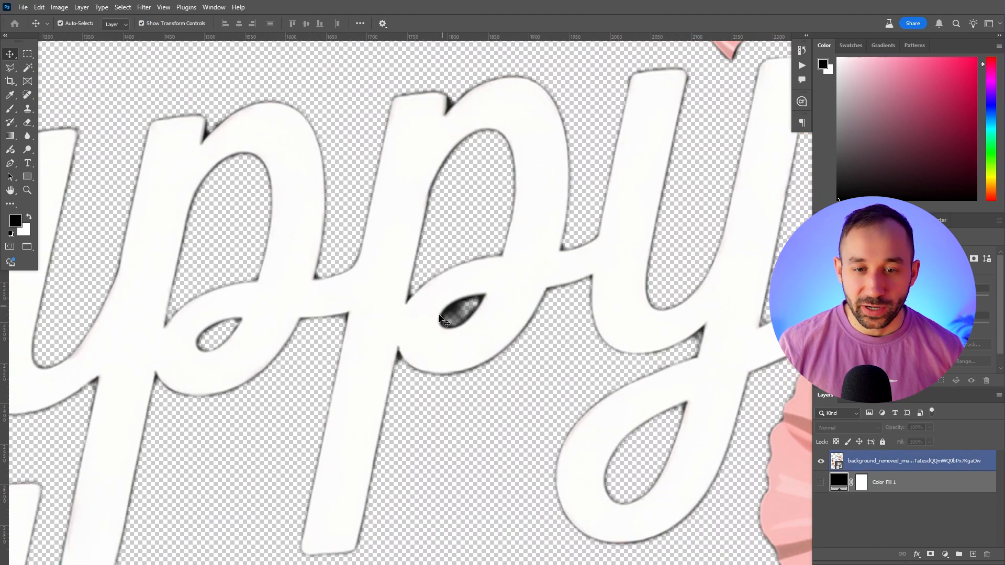
{"action": "scroll", "coordinate": [474, 311], "scroll_direction": "down", "scroll_amount": 5}
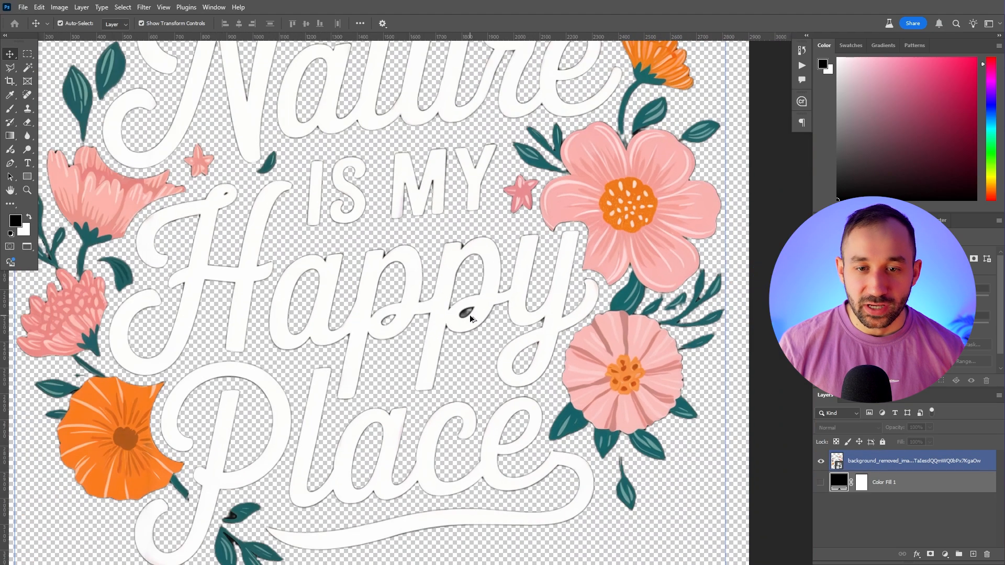
{"action": "scroll", "coordinate": [552, 285], "scroll_direction": "down", "scroll_amount": 1}
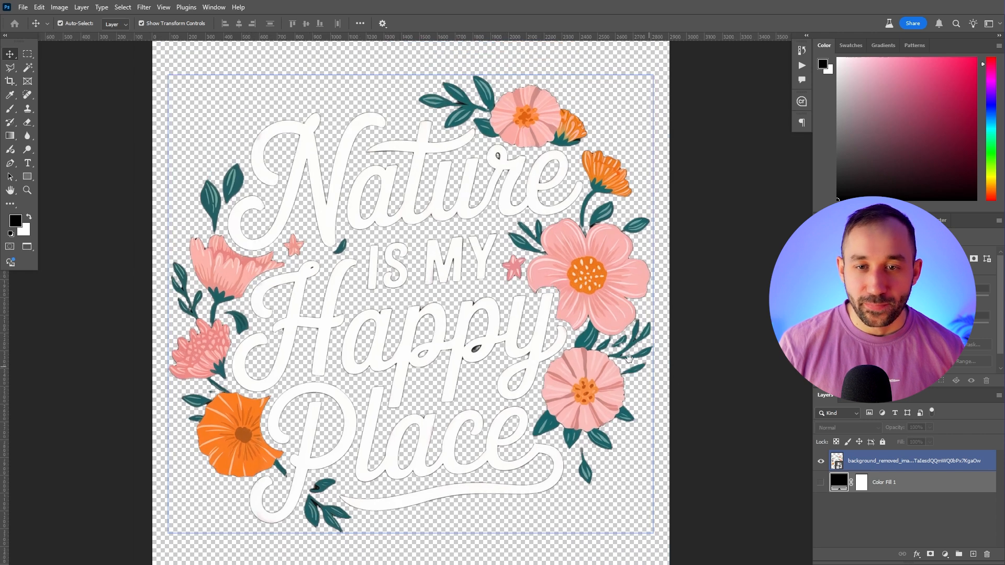
{"action": "left_click_drag", "start_coordinate": [641, 363], "coordinate": [585, 352]}
Set the solid colour fill layer behind the "Nature Is My Happy Place" design to navy blue
{"action": "double_click", "coordinate": [838, 482]}
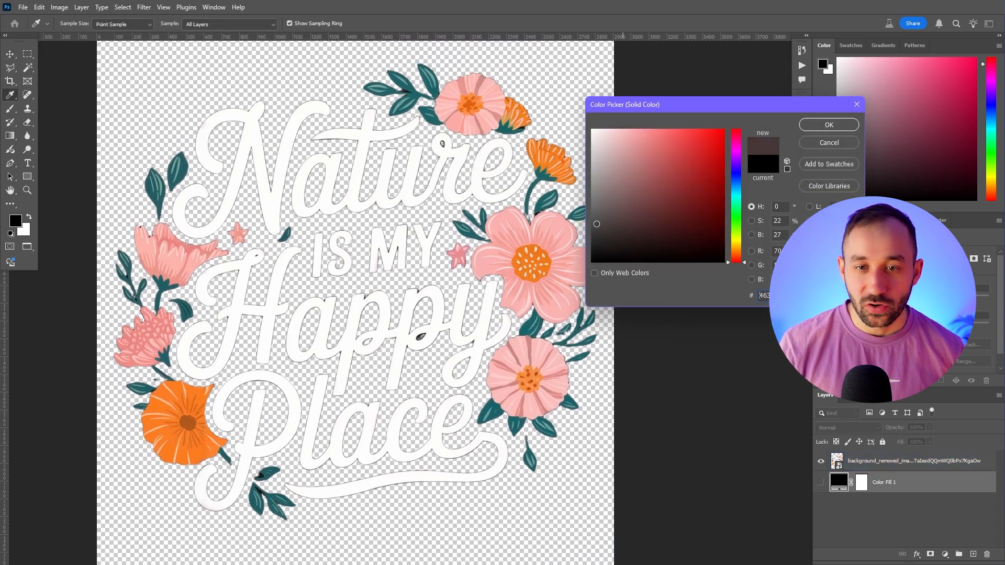
{"action": "left_click", "coordinate": [829, 125]}
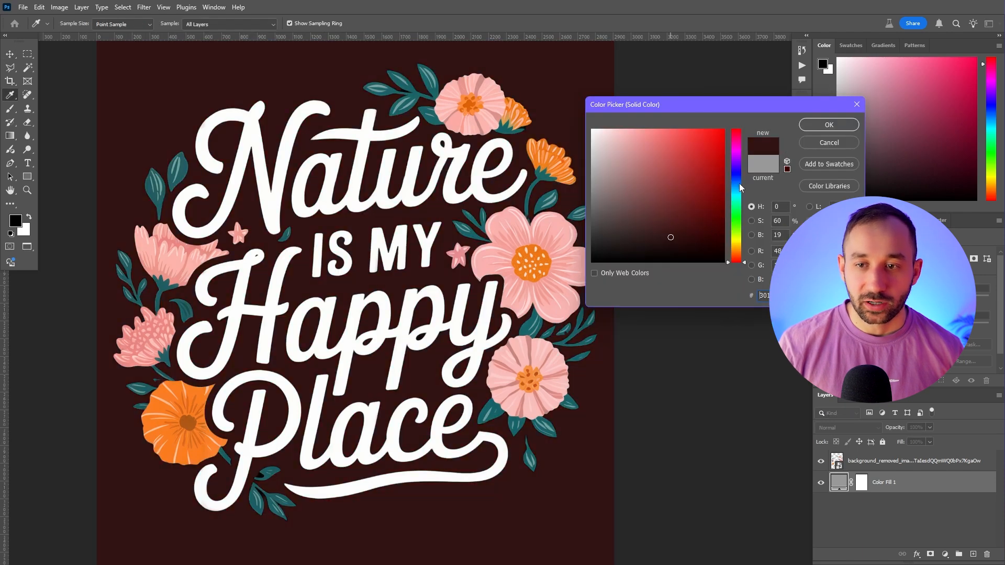
{"action": "left_click", "coordinate": [736, 182]}
{"action": "left_click", "coordinate": [697, 214]}
{"action": "left_click", "coordinate": [838, 126]}
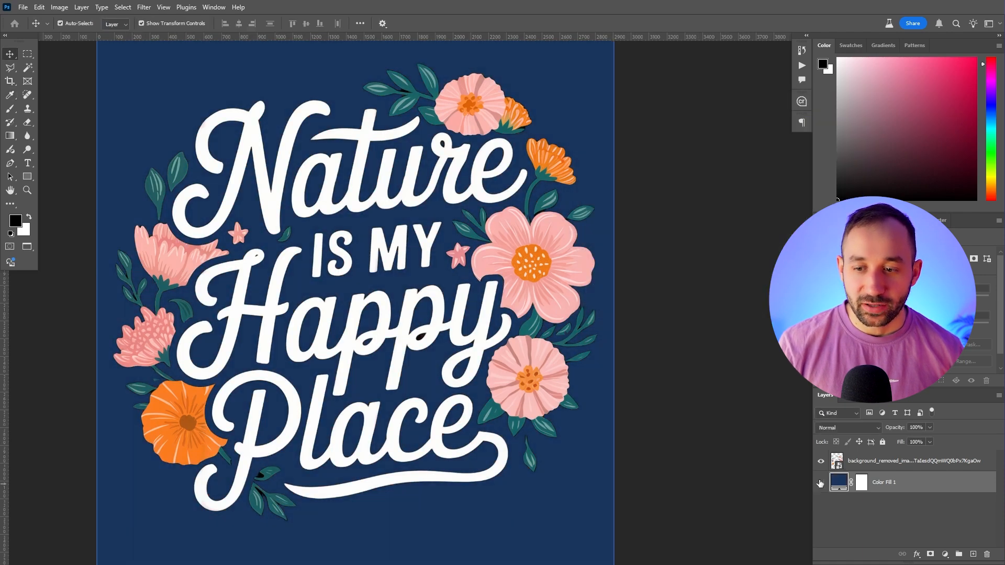
Hide the navy fill layer and examine the lettering edges for dark outlines and leftover background
{"action": "left_click", "coordinate": [820, 483]}
{"action": "scroll", "coordinate": [350, 219], "scroll_direction": "up", "scroll_amount": 5}
{"action": "scroll", "coordinate": [338, 141], "scroll_direction": "up", "scroll_amount": 2}
{"action": "scroll", "coordinate": [415, 160], "scroll_direction": "up", "scroll_amount": 5}
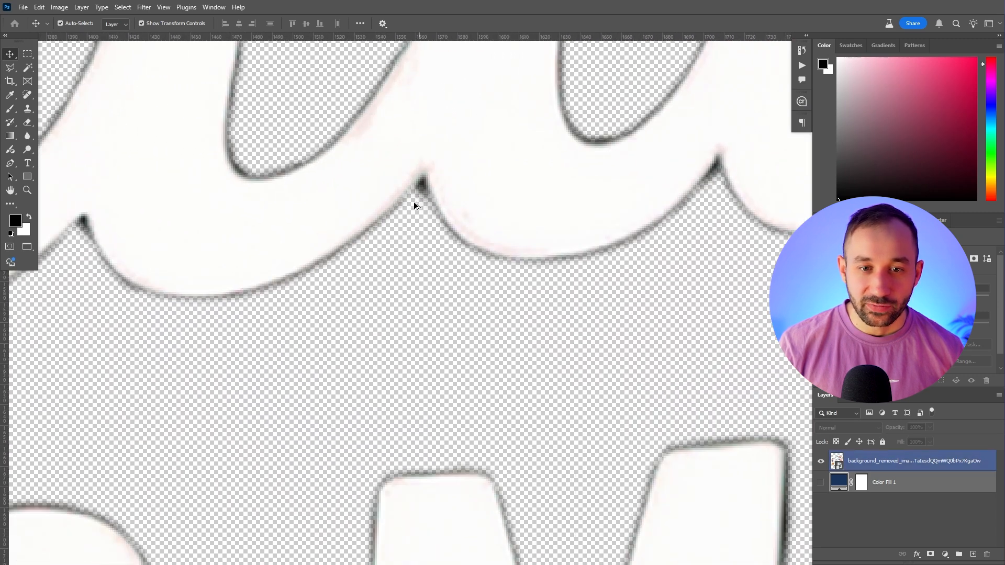
{"action": "scroll", "coordinate": [415, 199], "scroll_direction": "down", "scroll_amount": 2}
{"action": "left_click_drag", "start_coordinate": [173, 184], "coordinate": [511, 291]}
{"action": "scroll", "coordinate": [259, 226], "scroll_direction": "down", "scroll_amount": 4}
{"action": "left_click_drag", "start_coordinate": [191, 192], "coordinate": [399, 325]}
{"action": "scroll", "coordinate": [261, 251], "scroll_direction": "down", "scroll_amount": 1}
{"action": "scroll", "coordinate": [262, 252], "scroll_direction": "down", "scroll_amount": 3}
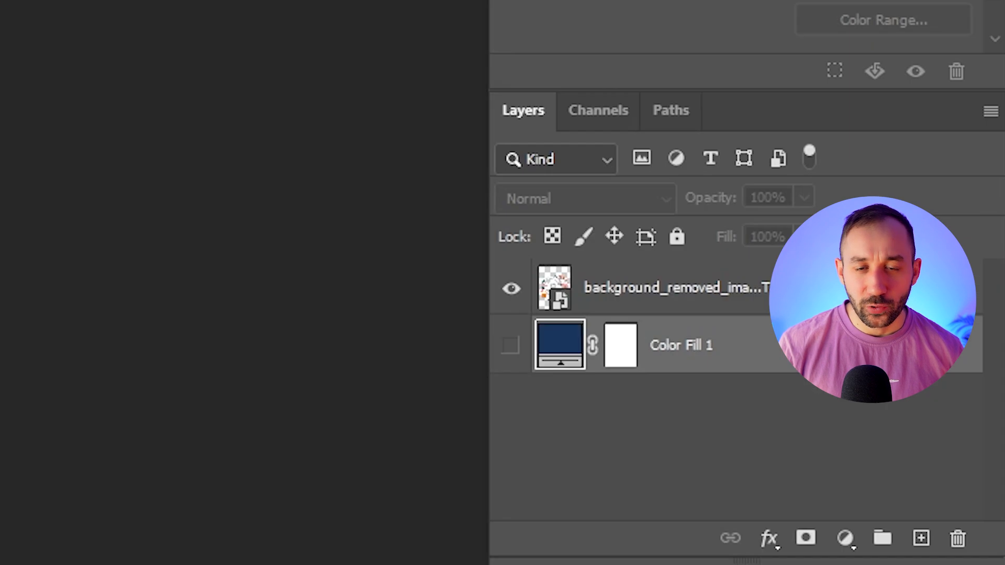
Load the outline of the "Nature Is My Happy Place" layer as a selection and add a layer mask from it
{"action": "left_click_drag", "start_coordinate": [843, 460], "coordinate": [836, 466]}
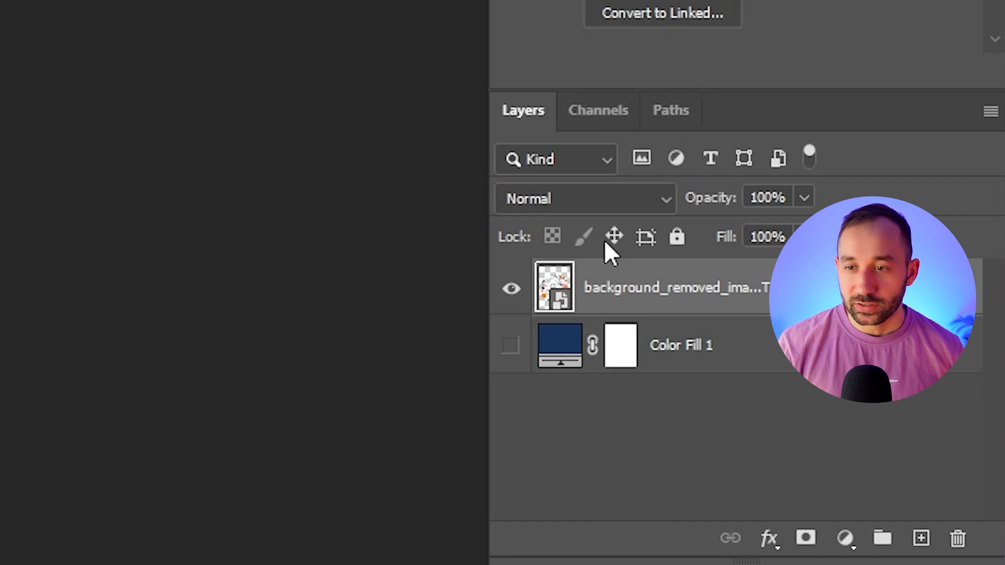
{"action": "left_click", "coordinate": [551, 294], "text": "ctrl"}
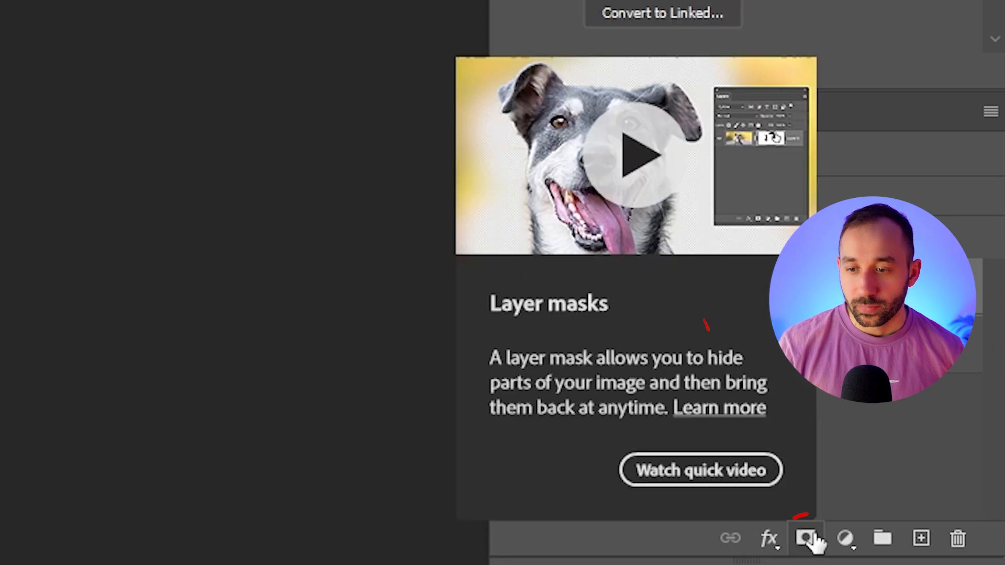
{"action": "left_click", "coordinate": [811, 539]}
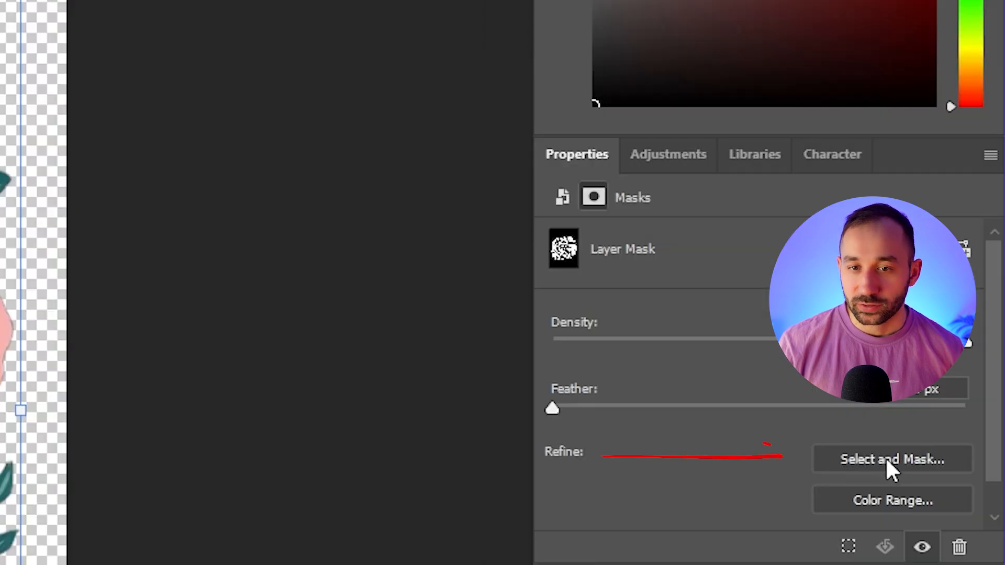
Refine the layer mask's edge in Select and Mask, setting Contrast to 81% and Shift Edge to -100%
{"action": "left_click", "coordinate": [881, 458]}
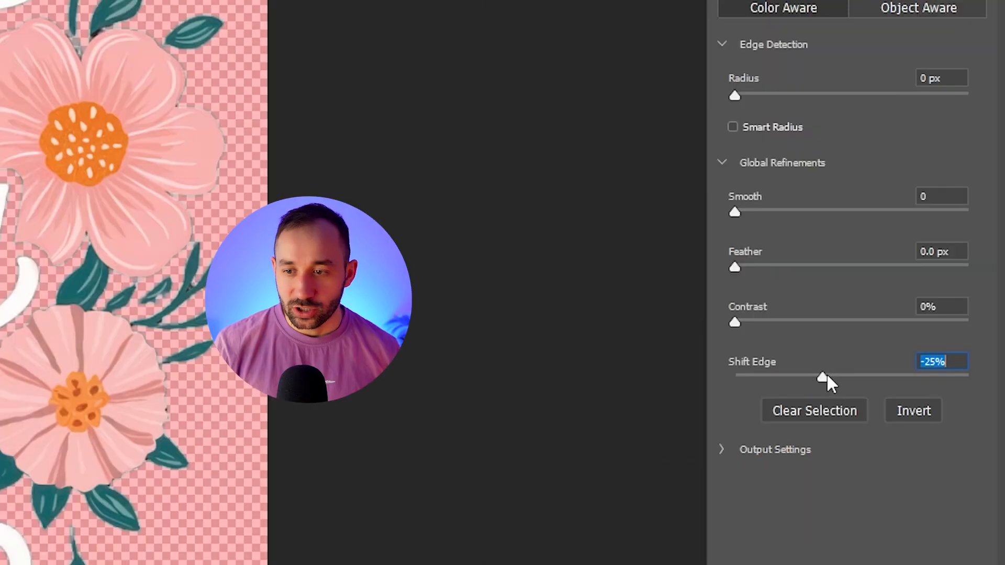
{"action": "left_click_drag", "start_coordinate": [817, 374], "coordinate": [804, 374]}
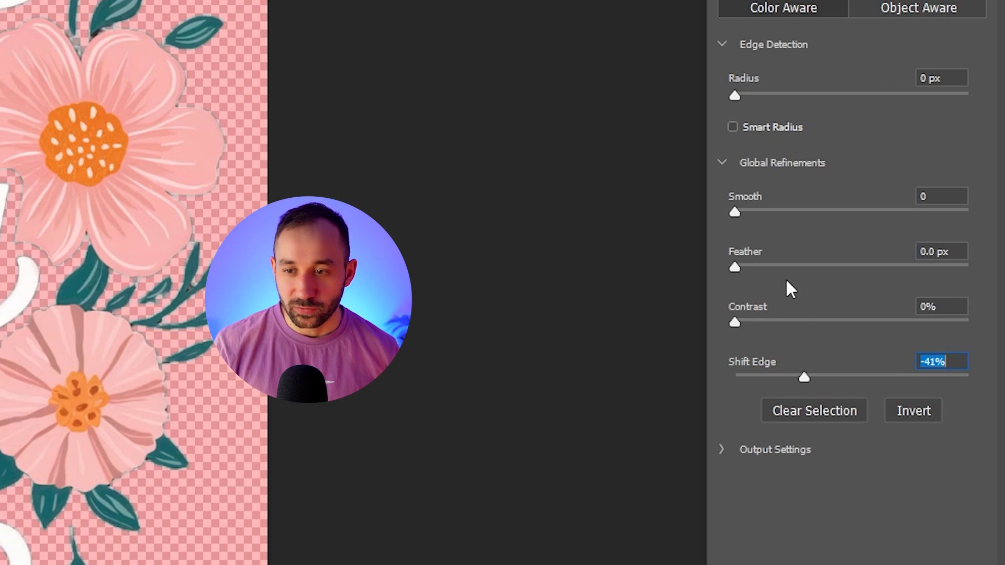
{"action": "left_click", "coordinate": [811, 321]}
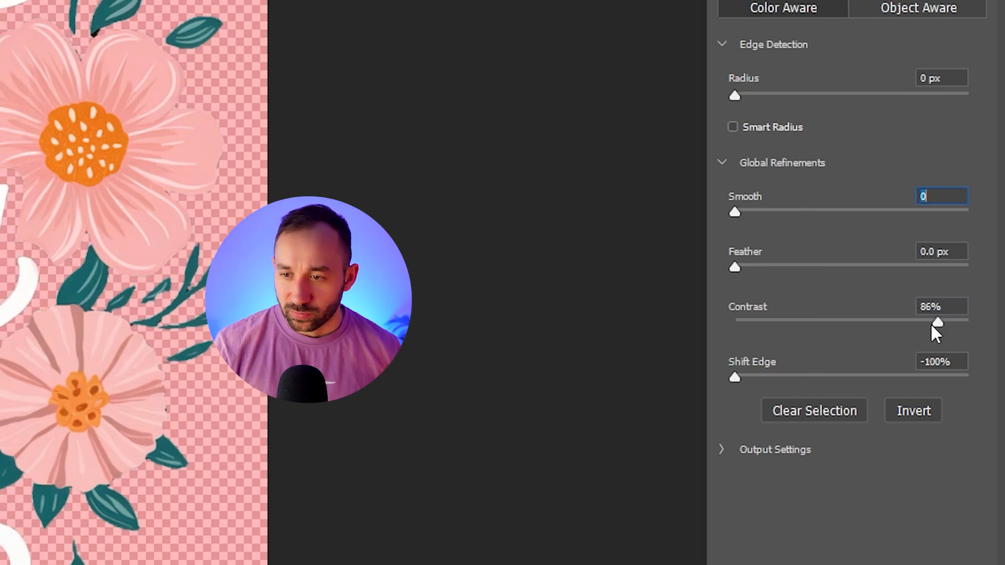
{"action": "left_click_drag", "start_coordinate": [931, 324], "coordinate": [923, 323]}
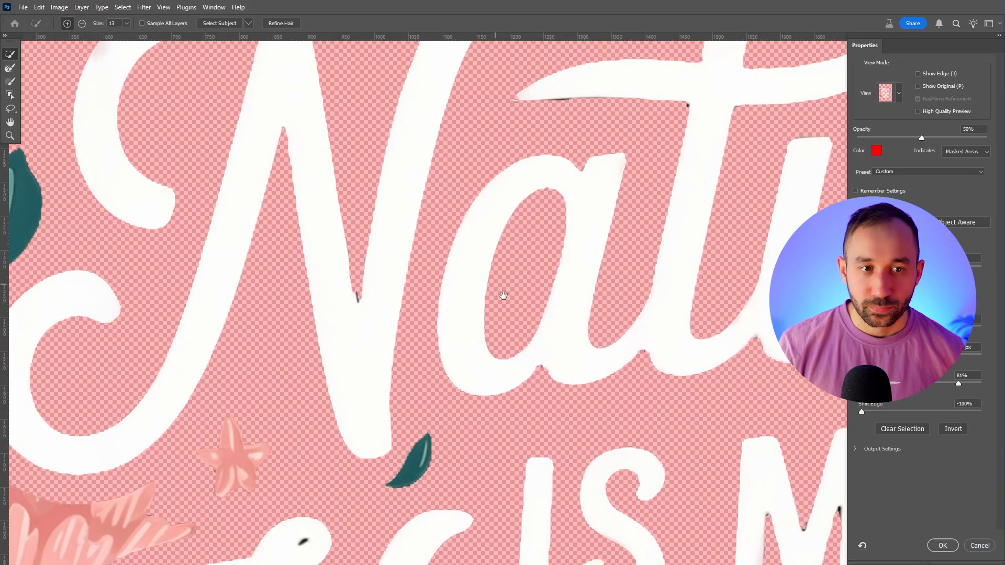
Check the refined edges across the lettering and flowers, and apply the Select and Mask refinement
{"action": "mouse_move", "coordinate": [504, 292]}
{"action": "left_mouse_down"}
{"action": "mouse_move", "coordinate": [580, 434]}
{"action": "mouse_move", "coordinate": [616, 117]}
{"action": "left_mouse_up"}
{"action": "left_click_drag", "start_coordinate": [487, 361], "coordinate": [335, 266]}
{"action": "left_click_drag", "start_coordinate": [491, 463], "coordinate": [305, 221]}
{"action": "left_click_drag", "start_coordinate": [424, 412], "coordinate": [242, 301]}
{"action": "scroll", "coordinate": [278, 314], "scroll_direction": "down", "scroll_amount": 3}
{"action": "left_click_drag", "start_coordinate": [376, 199], "coordinate": [381, 289]}
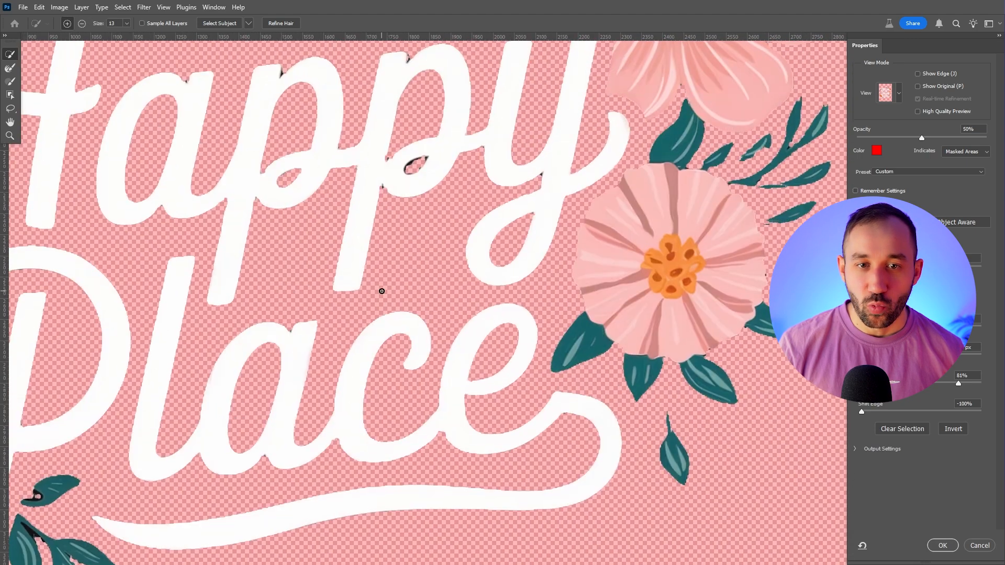
{"action": "scroll", "coordinate": [379, 285], "scroll_direction": "down", "scroll_amount": 3}
{"action": "key", "text": "Return"}
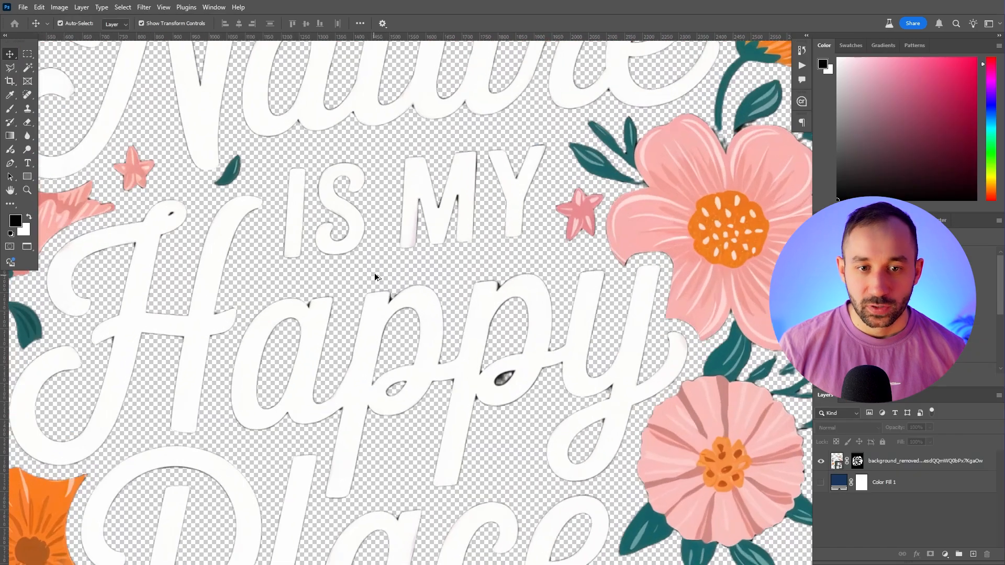
{"action": "scroll", "coordinate": [374, 272], "scroll_direction": "up", "scroll_amount": 3}
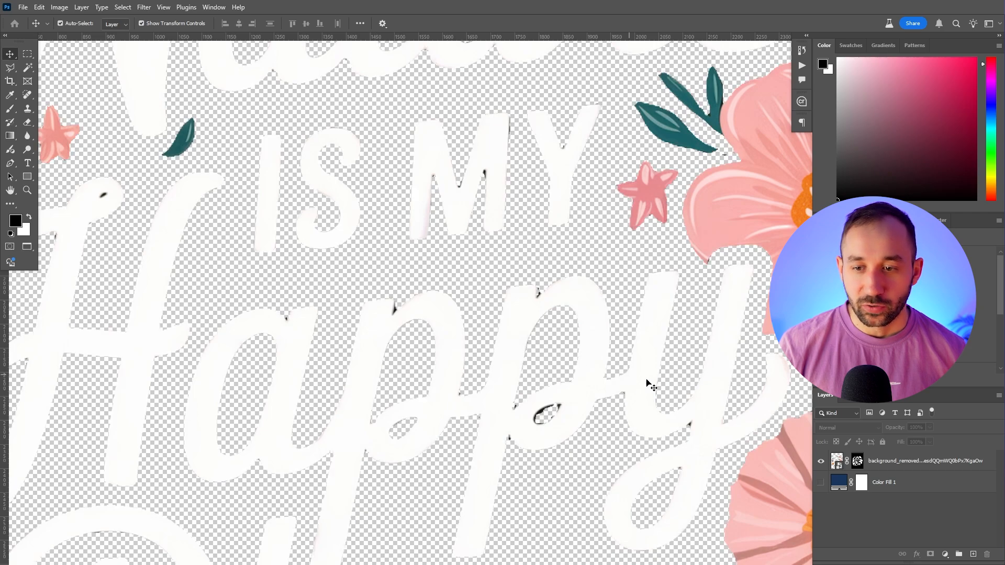
{"action": "scroll", "coordinate": [674, 389], "scroll_direction": "down", "scroll_amount": 3}
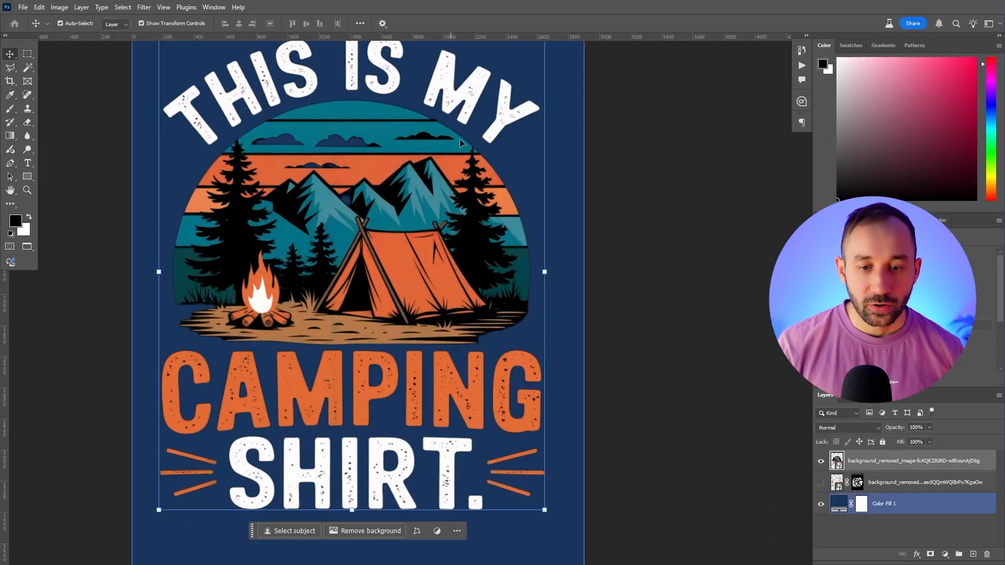
Change the solid colour fill behind the "This Is My Camping Shirt" design to light grey
{"action": "double_click", "coordinate": [839, 503]}
{"action": "type", "text": "000000"}
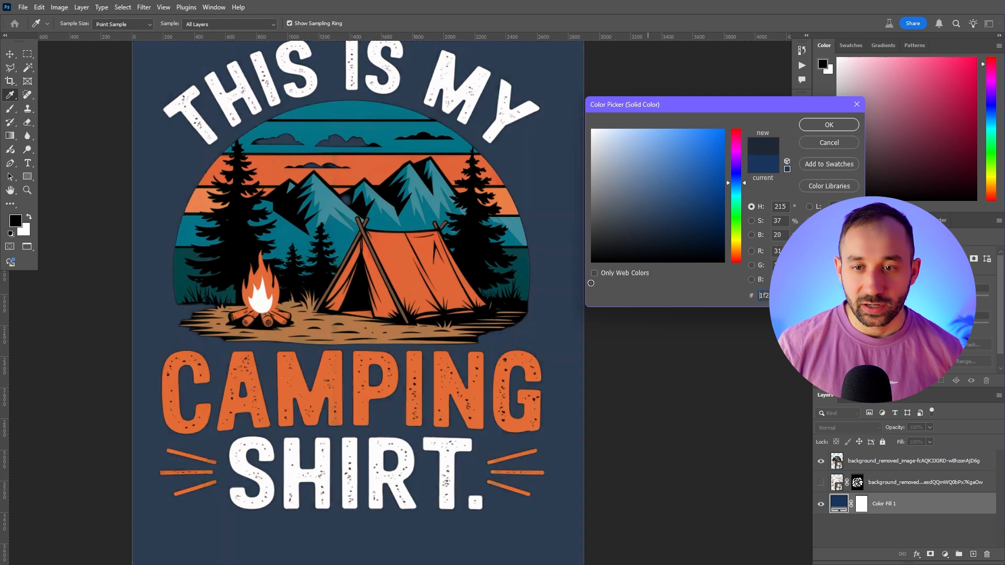
{"action": "mouse_move", "coordinate": [561, 318]}
{"action": "left_mouse_down"}
{"action": "mouse_move", "coordinate": [432, 135]}
{"action": "mouse_move", "coordinate": [434, 146]}
{"action": "left_mouse_up"}
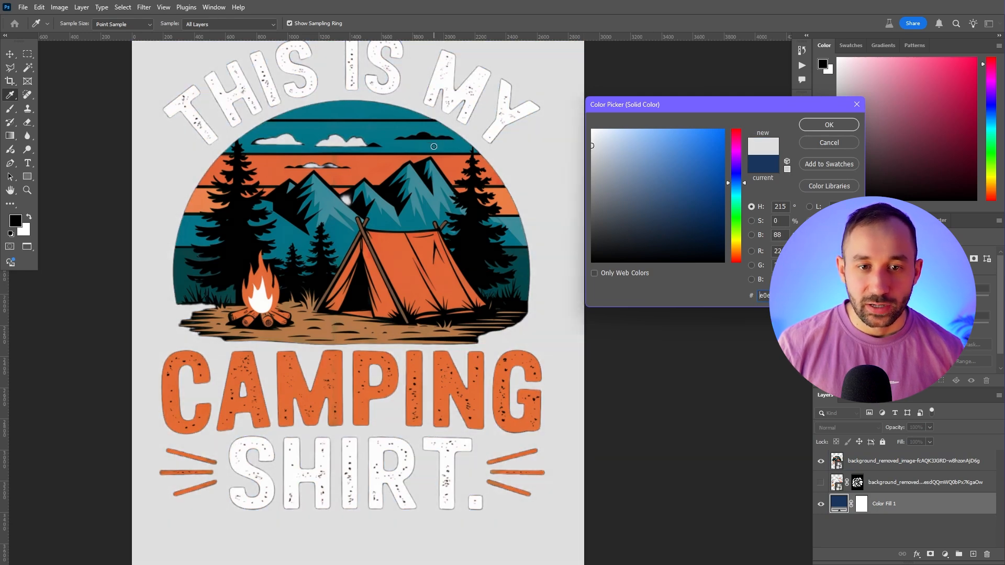
{"action": "left_click", "coordinate": [815, 126]}
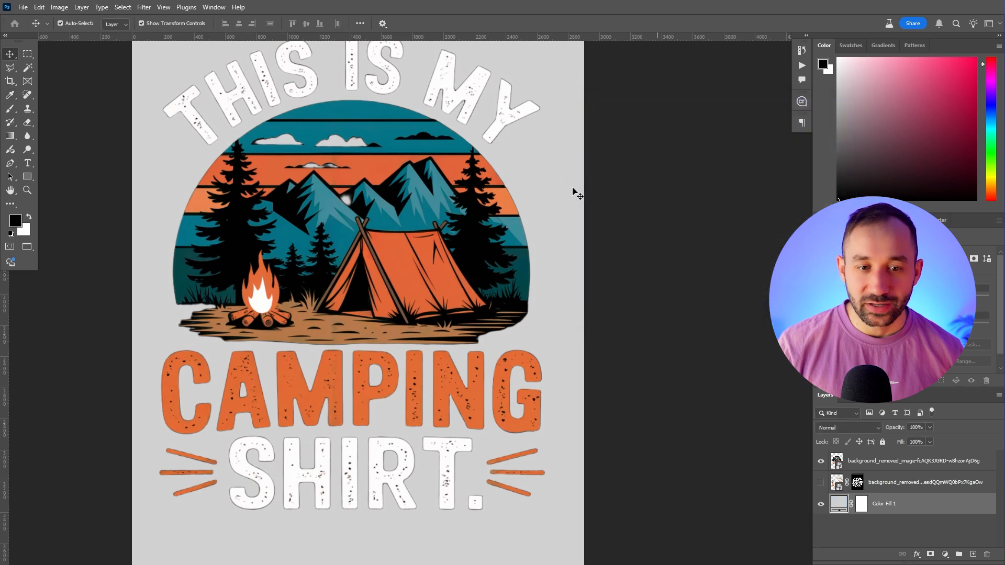
Examine the camping design against the light grey fill, checking the clouds, the mountains and the distressed lettering
{"action": "scroll", "coordinate": [554, 258], "scroll_direction": "down", "scroll_amount": 2}
{"action": "scroll", "coordinate": [399, 205], "scroll_direction": "up", "scroll_amount": 3}
{"action": "scroll", "coordinate": [371, 178], "scroll_direction": "up", "scroll_amount": 3}
{"action": "left_click", "coordinate": [376, 159]}
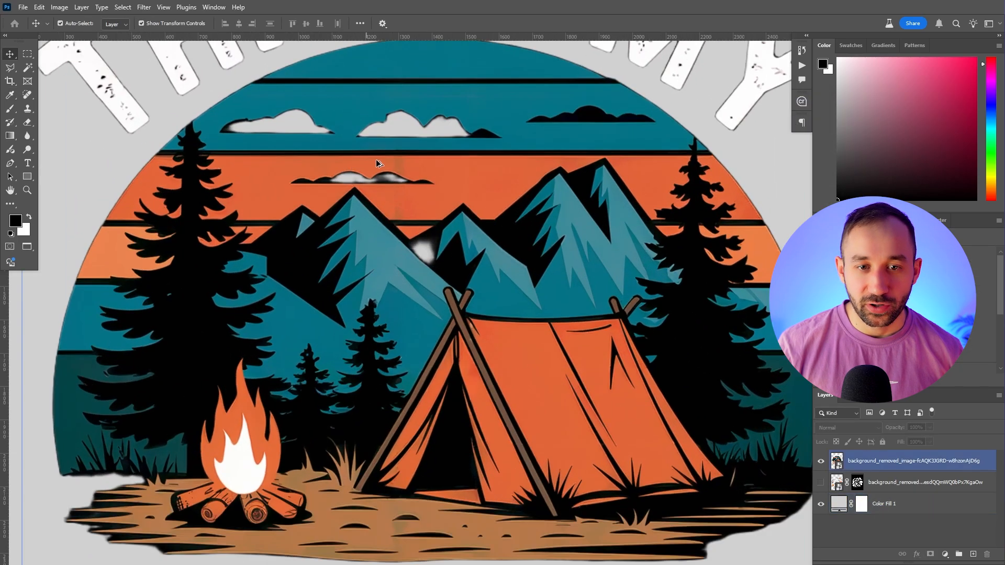
{"action": "scroll", "coordinate": [376, 159], "scroll_direction": "up", "scroll_amount": 1}
{"action": "scroll", "coordinate": [459, 273], "scroll_direction": "up", "scroll_amount": 2}
{"action": "left_click_drag", "start_coordinate": [484, 299], "coordinate": [514, 498]}
{"action": "scroll", "coordinate": [428, 304], "scroll_direction": "down", "scroll_amount": 3}
{"action": "left_click_drag", "start_coordinate": [426, 301], "coordinate": [428, 363]}
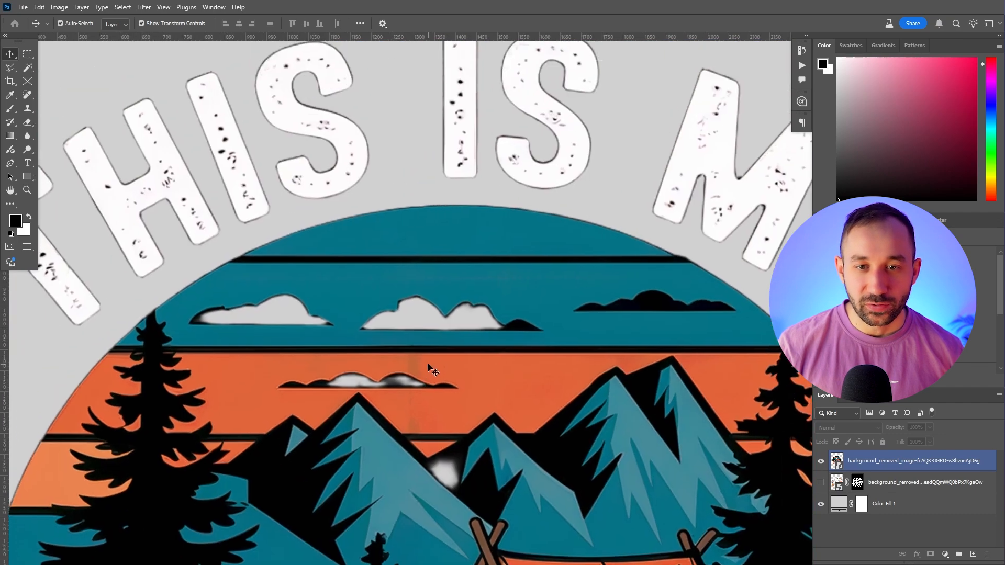
{"action": "scroll", "coordinate": [418, 335], "scroll_direction": "down", "scroll_amount": 6}
{"action": "left_click_drag", "start_coordinate": [497, 295], "coordinate": [433, 103]}
{"action": "scroll", "coordinate": [486, 284], "scroll_direction": "down", "scroll_amount": 2}
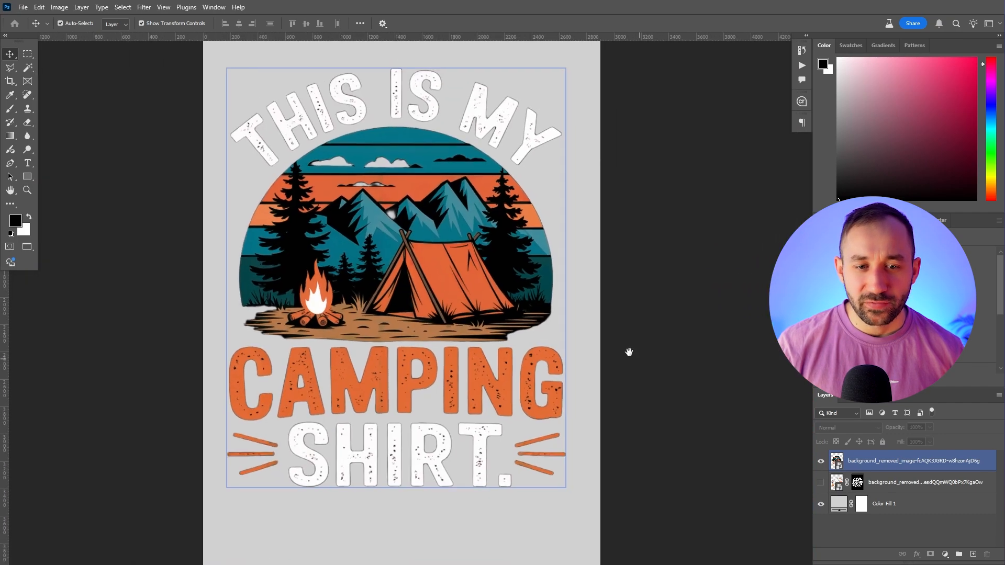
Scale the placed plaid bow image proportionally to nearly the canvas width and apply the transformation
{"action": "left_click_drag", "start_coordinate": [633, 354], "coordinate": [630, 346]}
{"action": "left_click", "coordinate": [630, 346]}
{"action": "left_click_drag", "start_coordinate": [647, 285], "coordinate": [599, 249]}
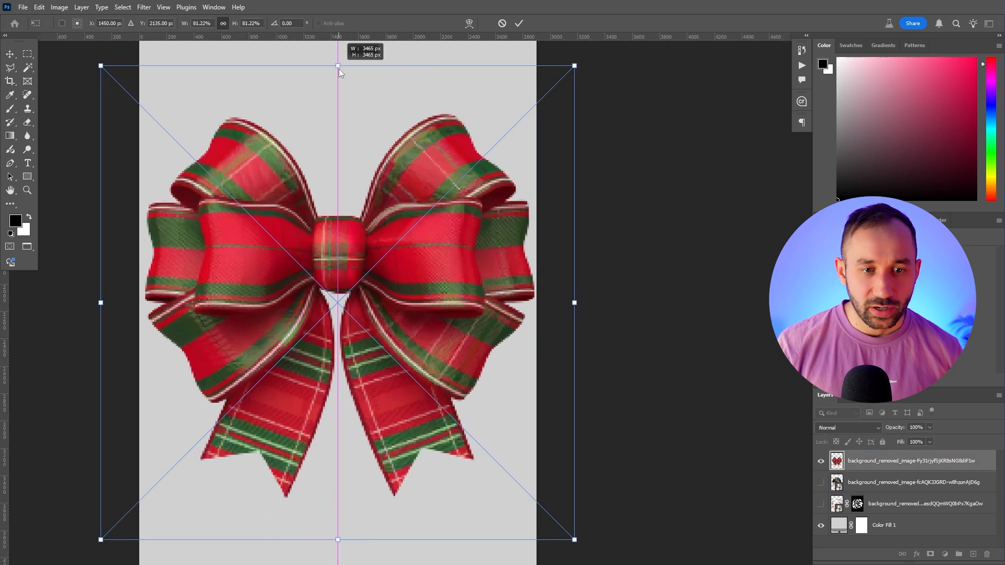
{"action": "left_click", "coordinate": [525, 24]}
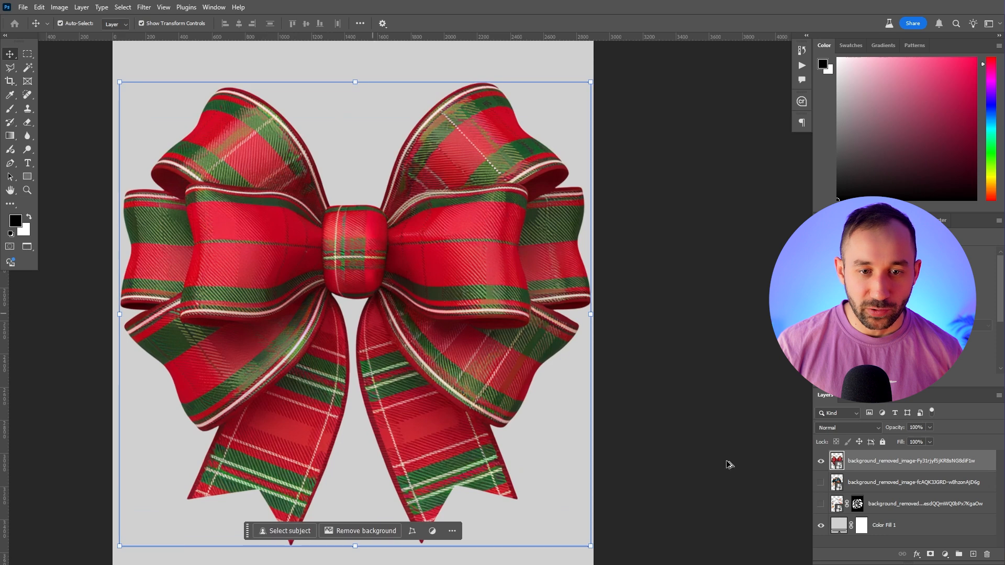
Change the solid colour fill behind the plaid bow to black (000000) and check the bow's cutout edges against it
{"action": "left_click", "coordinate": [851, 526]}
{"action": "double_click", "coordinate": [838, 525]}
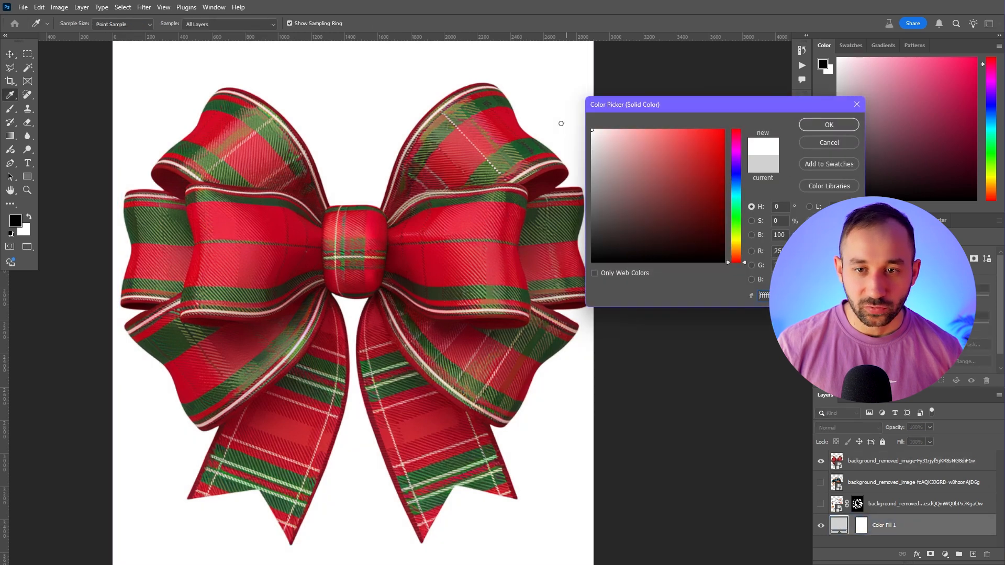
{"action": "type", "text": "000000"}
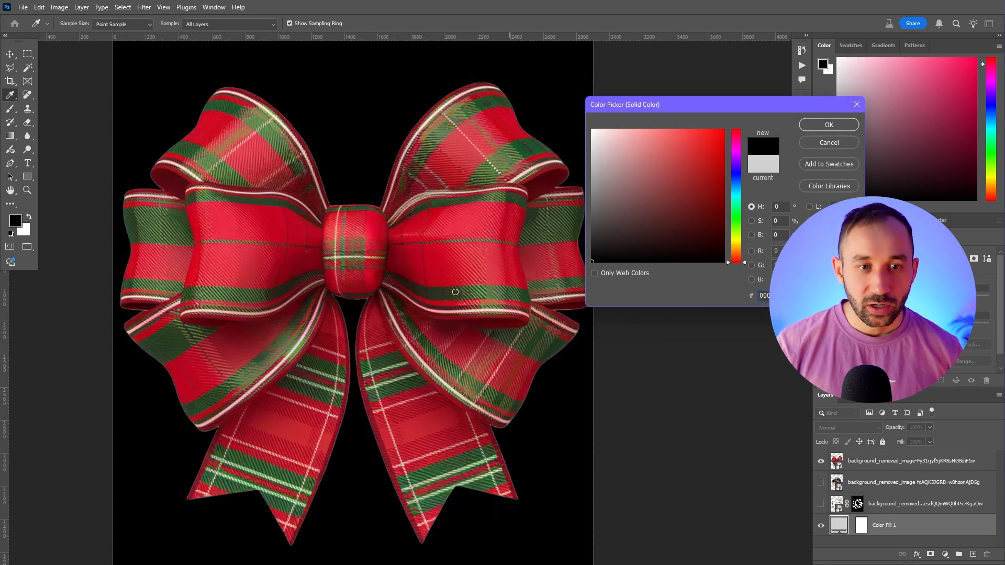
{"action": "left_click", "coordinate": [843, 125]}
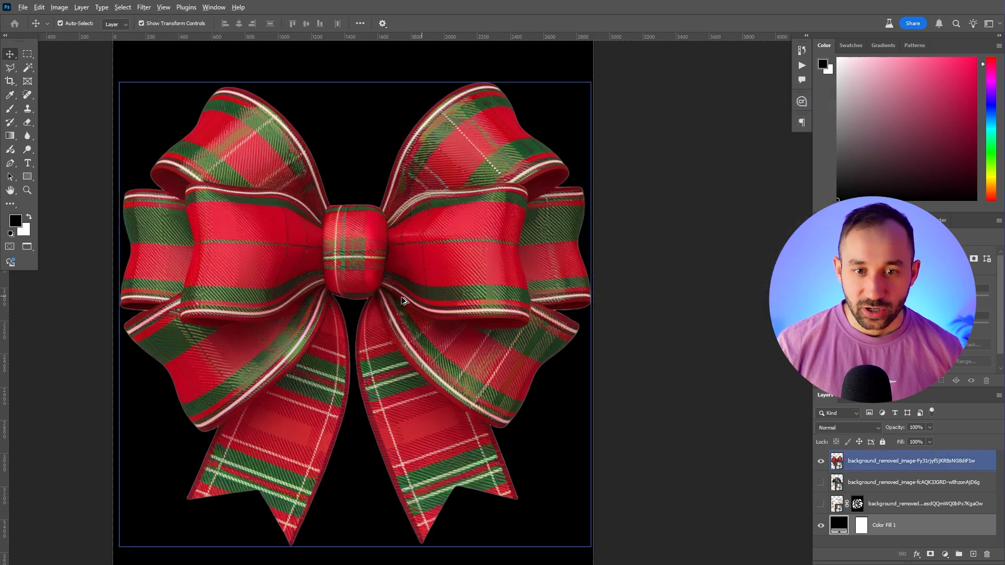
{"action": "scroll", "coordinate": [293, 334], "scroll_direction": "up", "scroll_amount": 8}
{"action": "scroll", "coordinate": [300, 335], "scroll_direction": "down", "scroll_amount": 6}
{"action": "scroll", "coordinate": [300, 336], "scroll_direction": "down", "scroll_amount": 5}
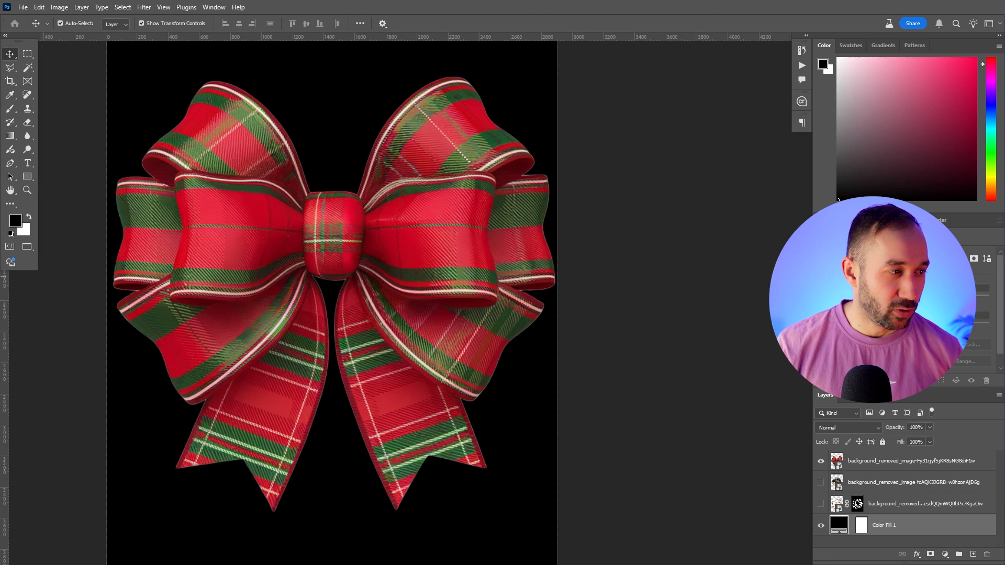
Place the background-removed retro sunset RV image above the colour fill and hide the plaid bow layer
{"action": "left_click_drag", "start_coordinate": [0, 225], "coordinate": [376, 224]}
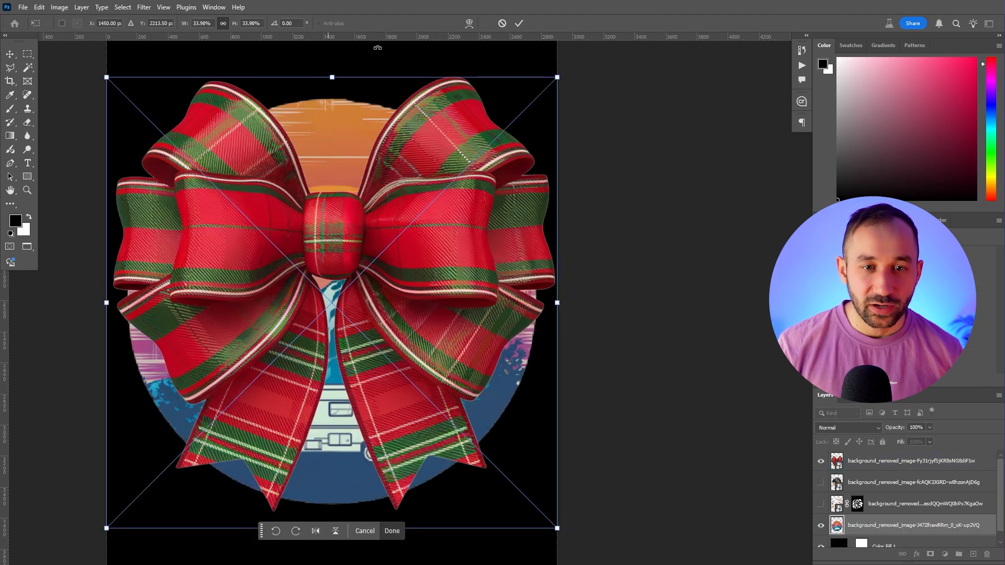
{"action": "left_click", "coordinate": [519, 24]}
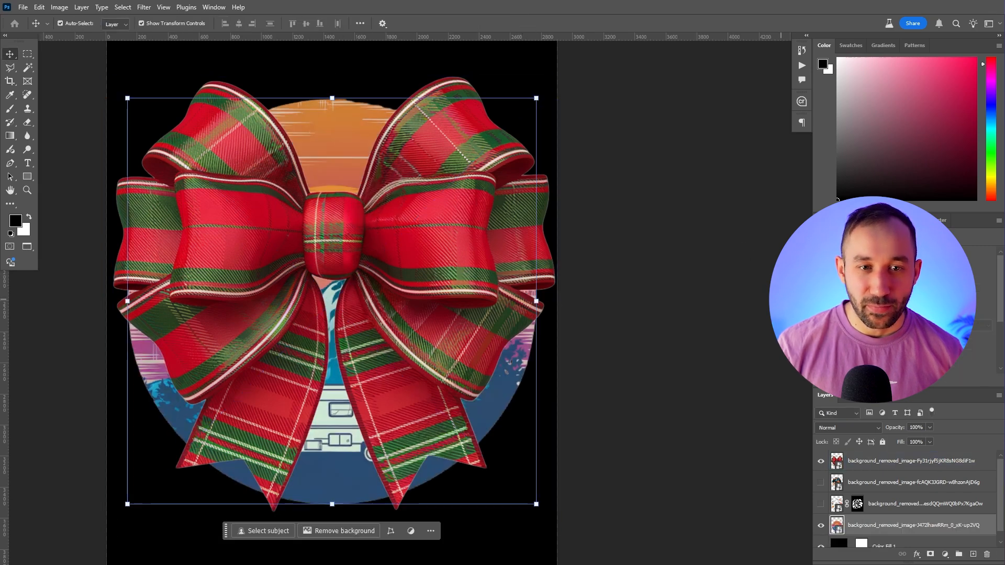
{"action": "left_click", "coordinate": [821, 462]}
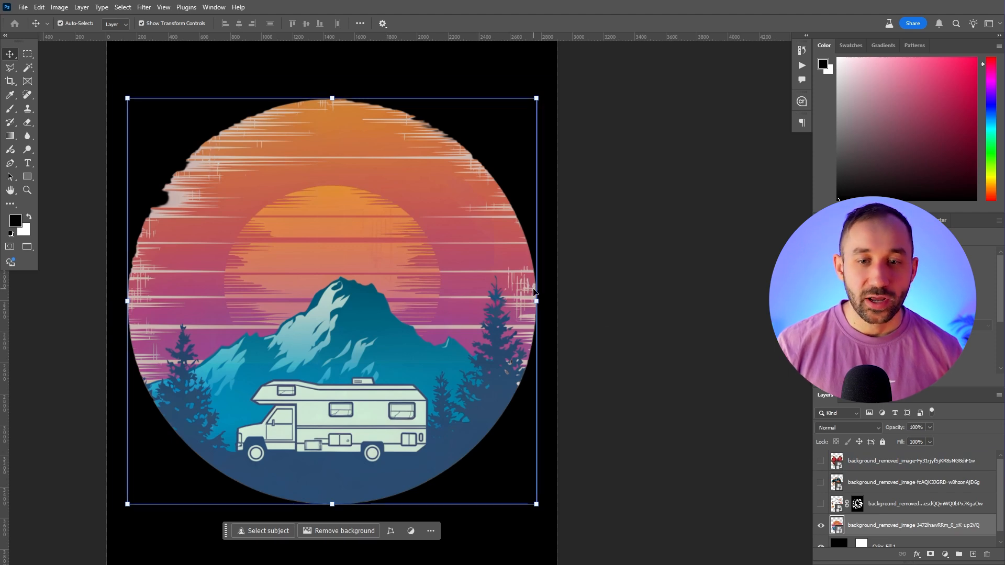
{"action": "left_click", "coordinate": [440, 187]}
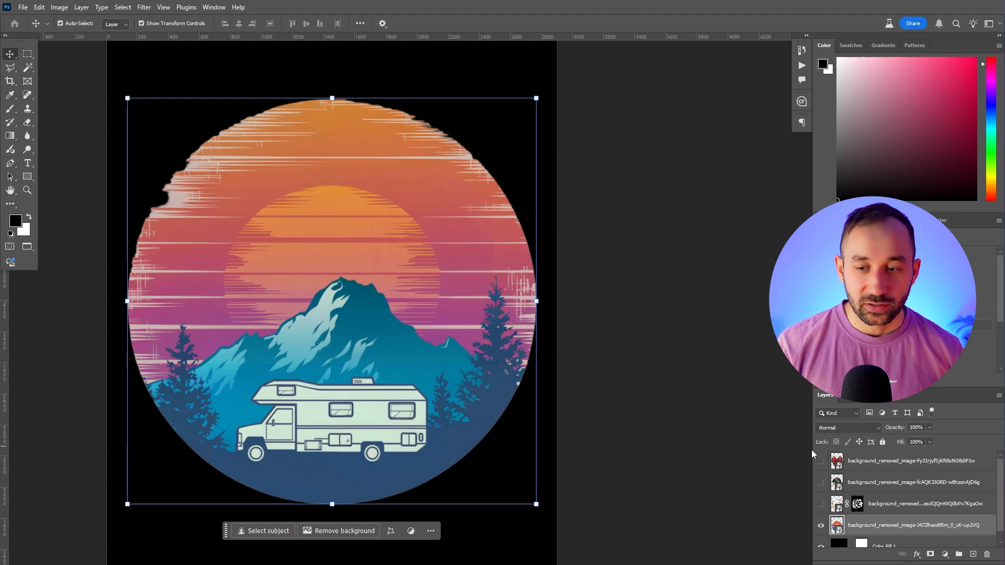
Examine the upper edges of the sunset RV design against the black fill, focusing on the distressed texture lines
{"action": "scroll", "coordinate": [838, 492], "scroll_direction": "down", "scroll_amount": 1}
{"action": "left_click", "coordinate": [840, 539]}
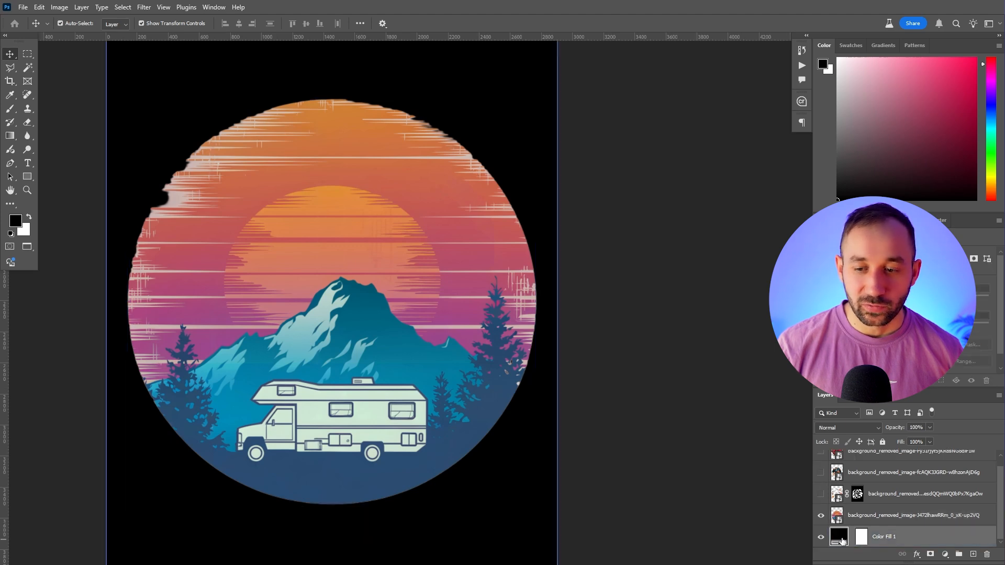
{"action": "scroll", "coordinate": [447, 133], "scroll_direction": "up", "scroll_amount": 10}
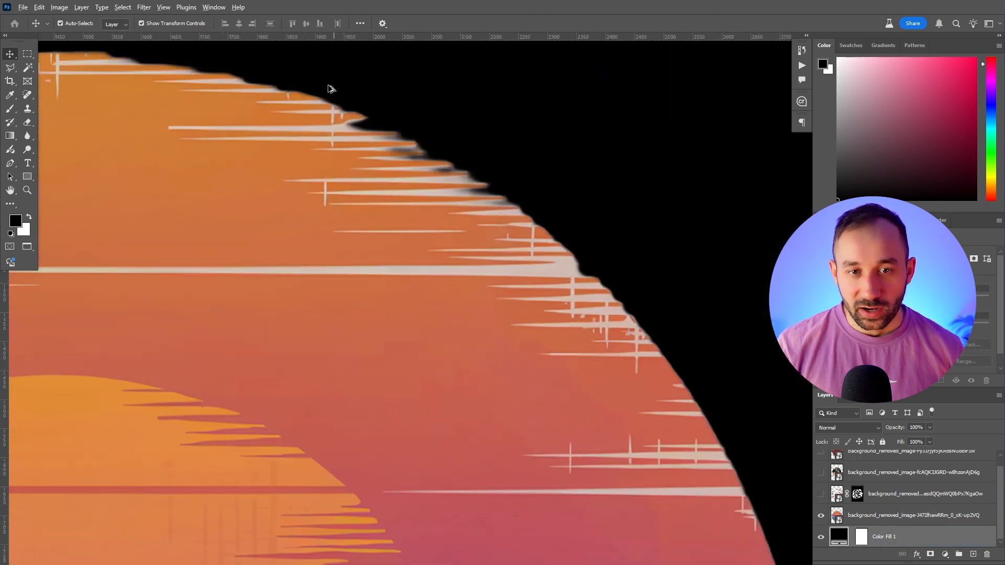
{"action": "scroll", "coordinate": [332, 105], "scroll_direction": "up", "scroll_amount": 3}
{"action": "left_click", "coordinate": [341, 135]}
{"action": "scroll", "coordinate": [436, 177], "scroll_direction": "down", "scroll_amount": 4}
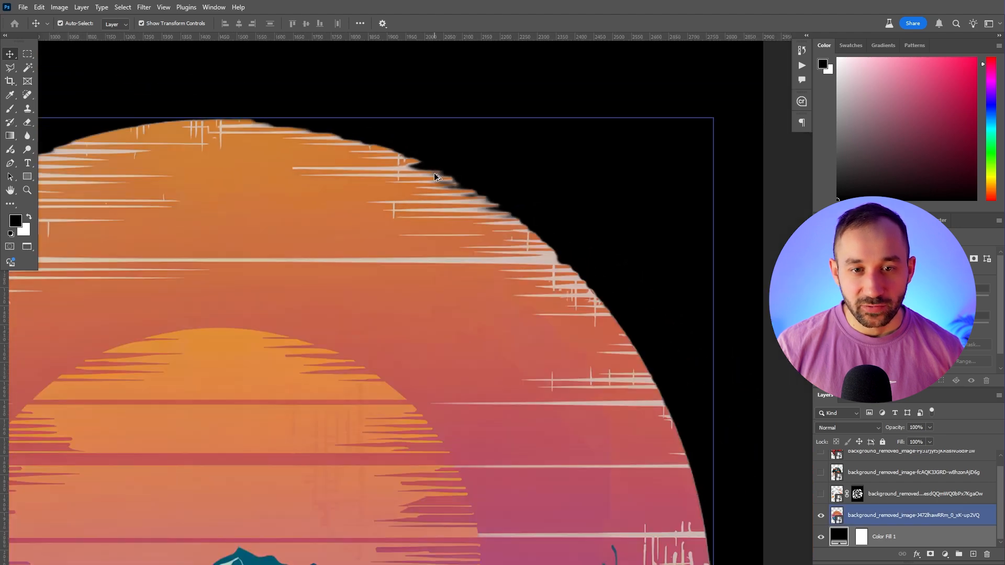
{"action": "scroll", "coordinate": [418, 172], "scroll_direction": "up", "scroll_amount": 2}
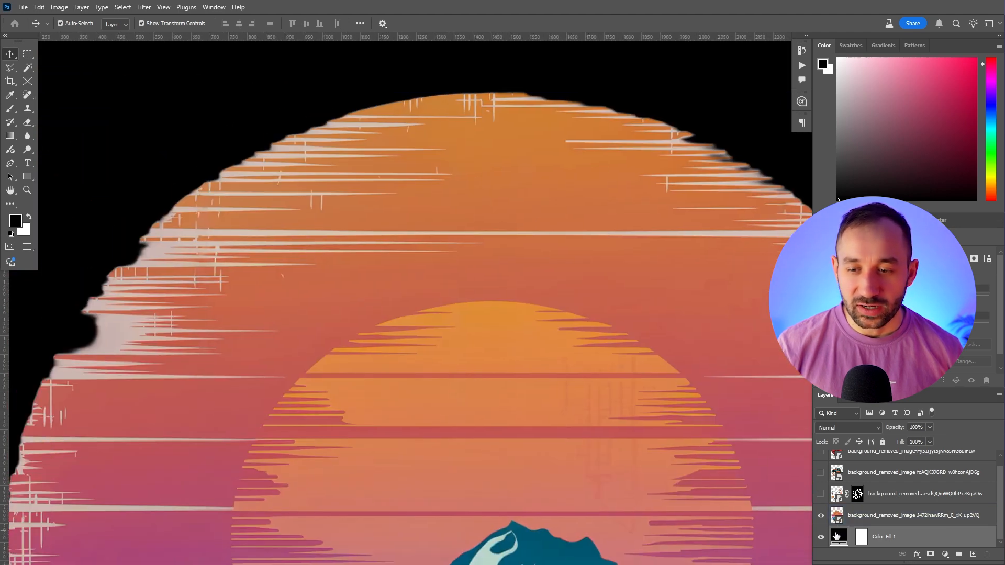
Change the solid colour fill to the pale beige sampled from the sunset design's distressed edge
{"action": "double_click", "coordinate": [836, 534]}
{"action": "left_click", "coordinate": [152, 245]}
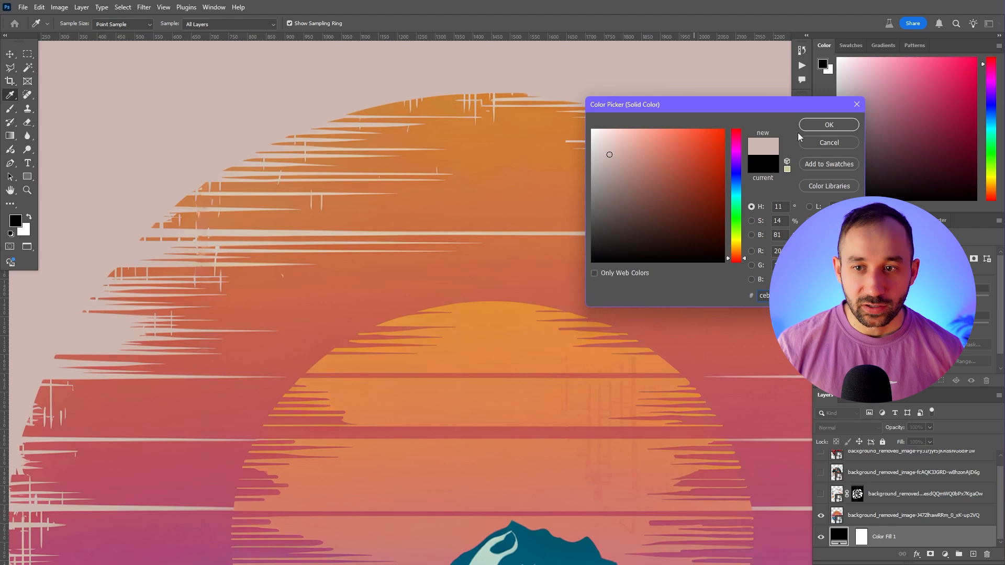
{"action": "left_click", "coordinate": [816, 125]}
{"action": "scroll", "coordinate": [623, 206], "scroll_direction": "down", "scroll_amount": 5}
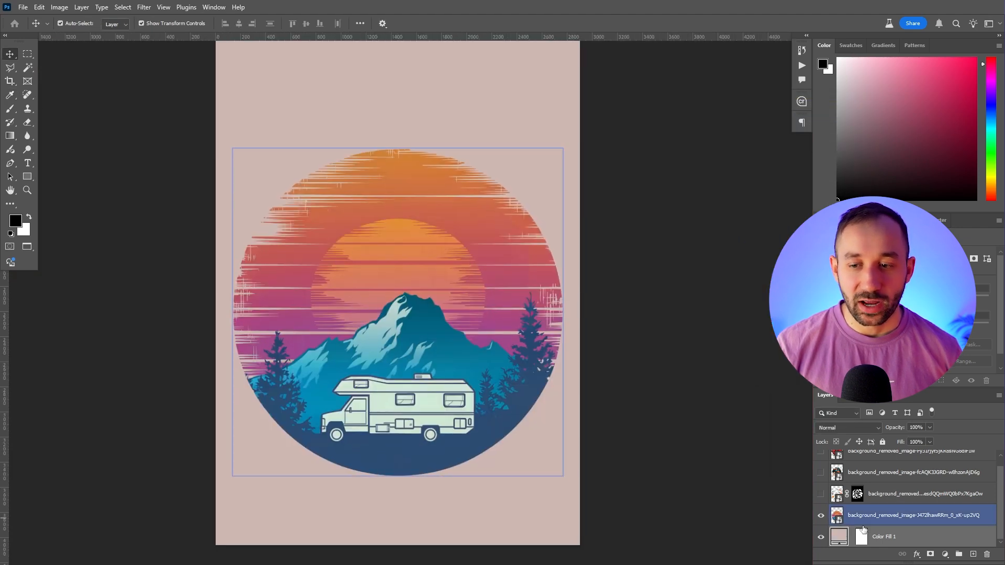
View the sunset RV design on transparency, restore the colour fill and change it to white
{"action": "left_click", "coordinate": [820, 538]}
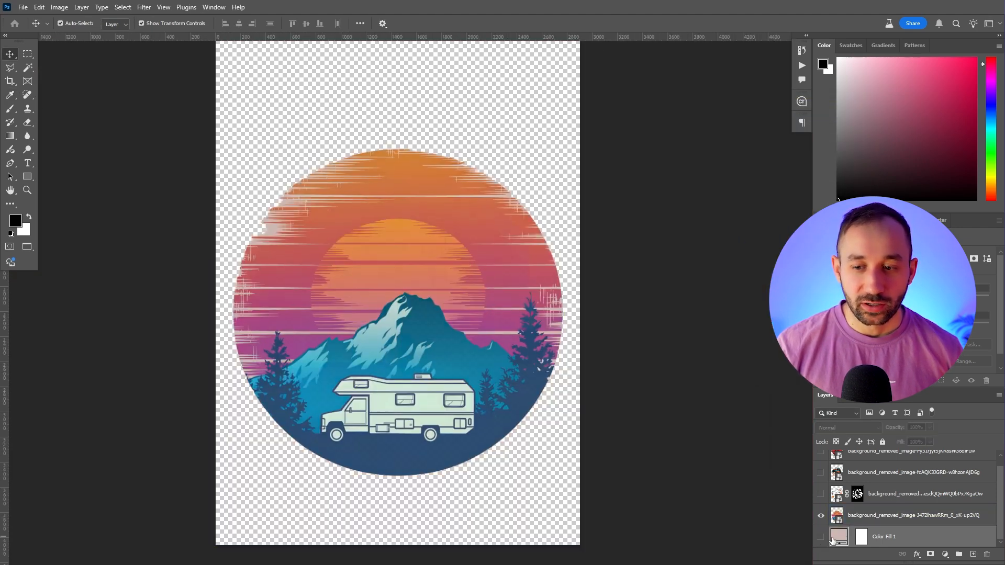
{"action": "double_click", "coordinate": [837, 537]}
{"action": "left_click", "coordinate": [816, 127]}
{"action": "left_click", "coordinate": [820, 537]}
{"action": "double_click", "coordinate": [838, 537]}
{"action": "left_click_drag", "start_coordinate": [622, 162], "coordinate": [534, 115]}
{"action": "left_click", "coordinate": [829, 124]}
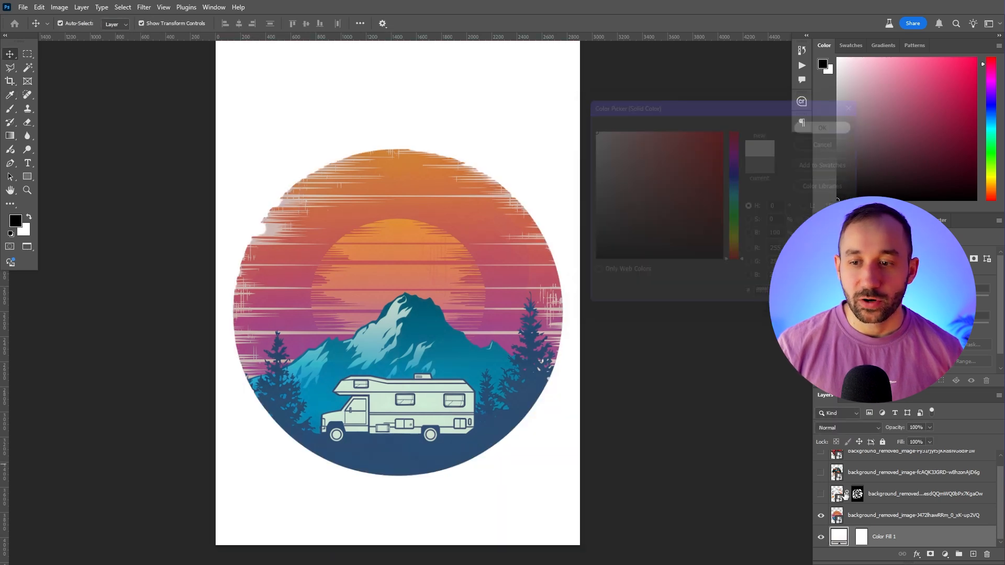
Hide the sunset RV layer and toggle the colour fill so that only the white background shows
{"action": "left_click", "coordinate": [820, 515]}
{"action": "left_click", "coordinate": [820, 537]}
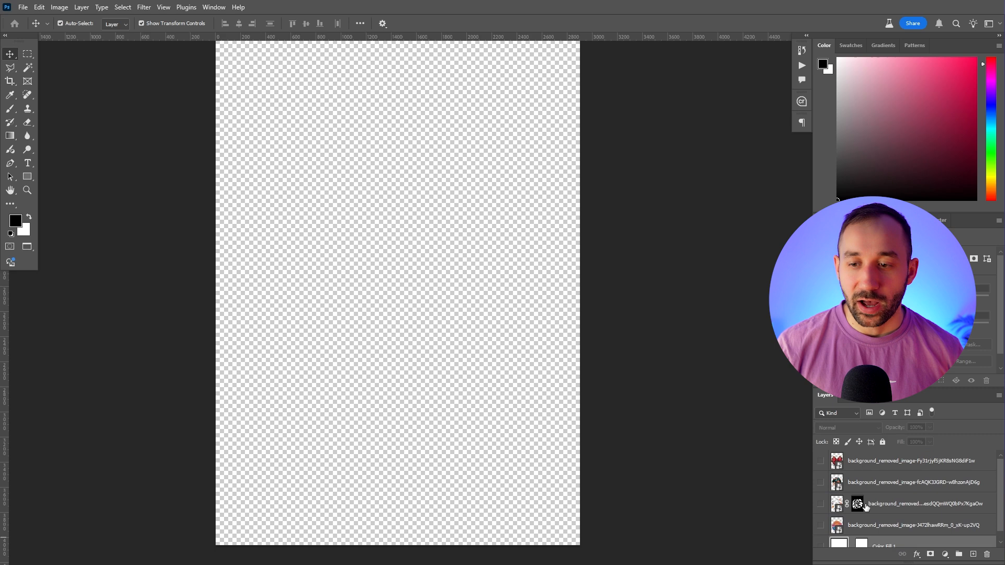
{"action": "left_click", "coordinate": [820, 536]}
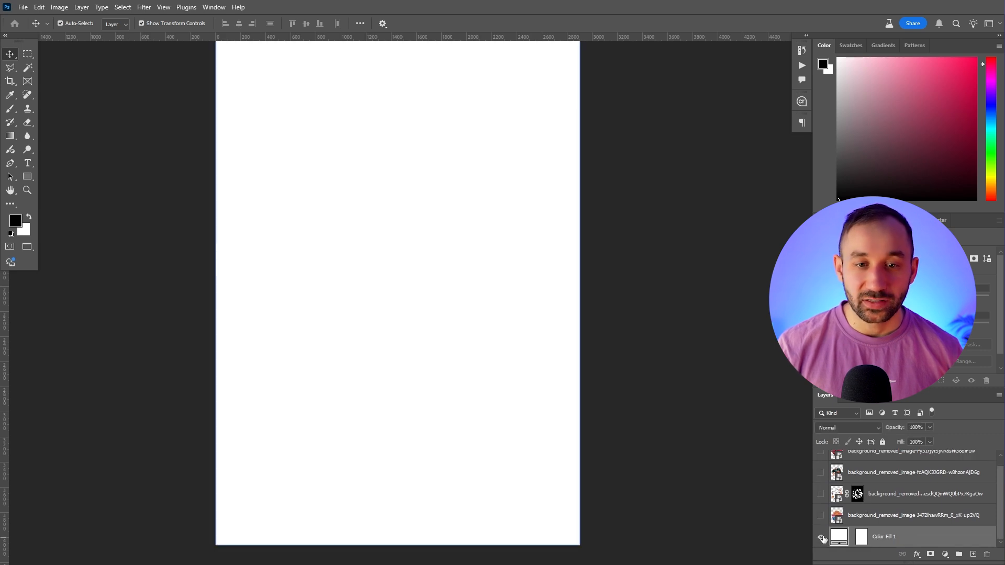
Preview the plaid bow and sunset RV designs against the white fill by toggling each layer's visibility
{"action": "scroll", "coordinate": [822, 519], "scroll_direction": "up", "scroll_amount": 1}
{"action": "left_click", "coordinate": [820, 461]}
{"action": "left_click", "coordinate": [820, 461]}
{"action": "left_click", "coordinate": [821, 525]}
{"action": "left_click", "coordinate": [820, 525]}
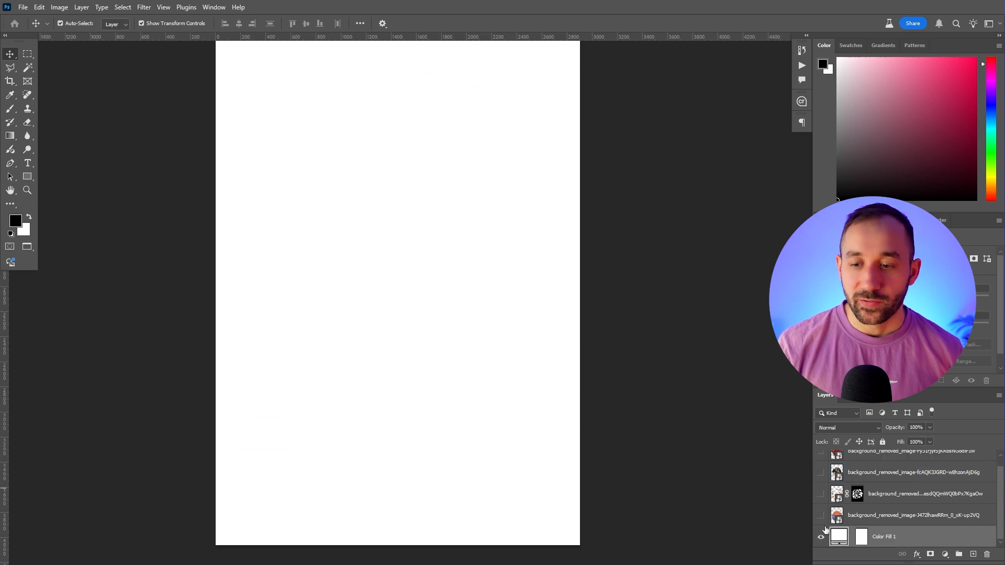
Hide the colour fill, and toggle the masked lettering design and the camping design to preview each on transparency
{"action": "left_click", "coordinate": [820, 545]}
{"action": "left_click", "coordinate": [820, 503]}
{"action": "left_click", "coordinate": [820, 504]}
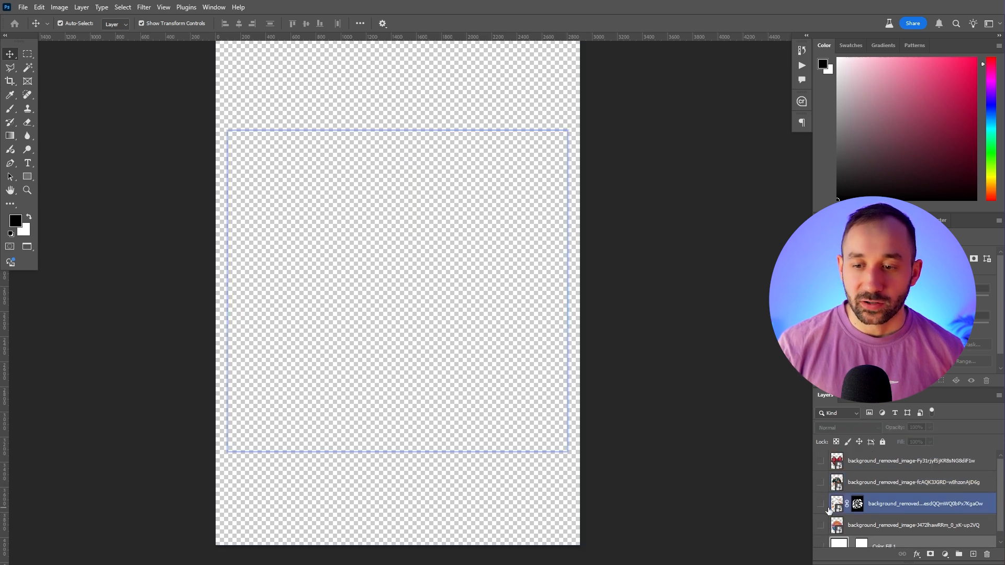
{"action": "left_click", "coordinate": [820, 482]}
{"action": "left_click", "coordinate": [821, 482]}
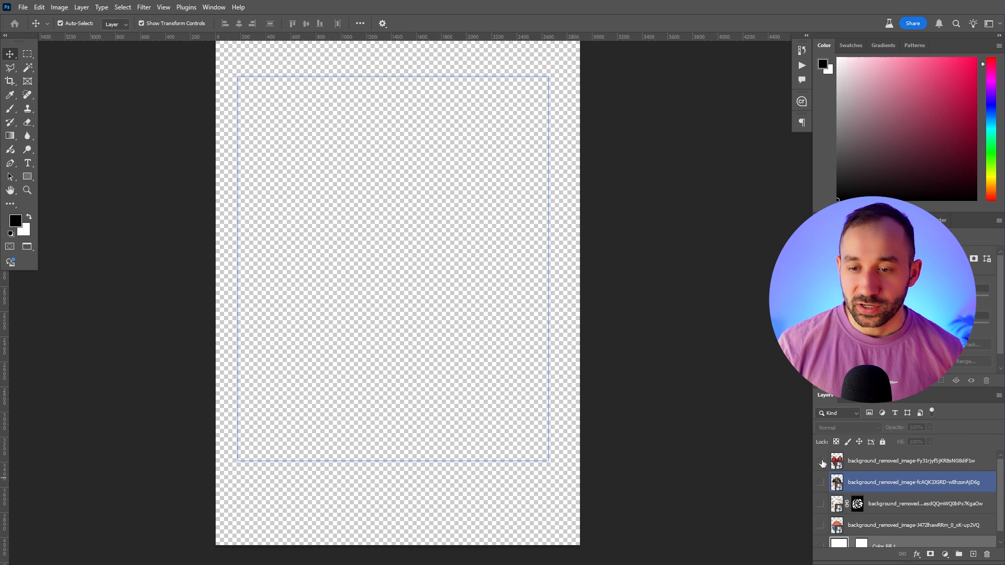
Show the plaid bow layer on the transparent background and check its upper loops up close
{"action": "left_click", "coordinate": [820, 461]}
{"action": "scroll", "coordinate": [381, 202], "scroll_direction": "up", "scroll_amount": 5}
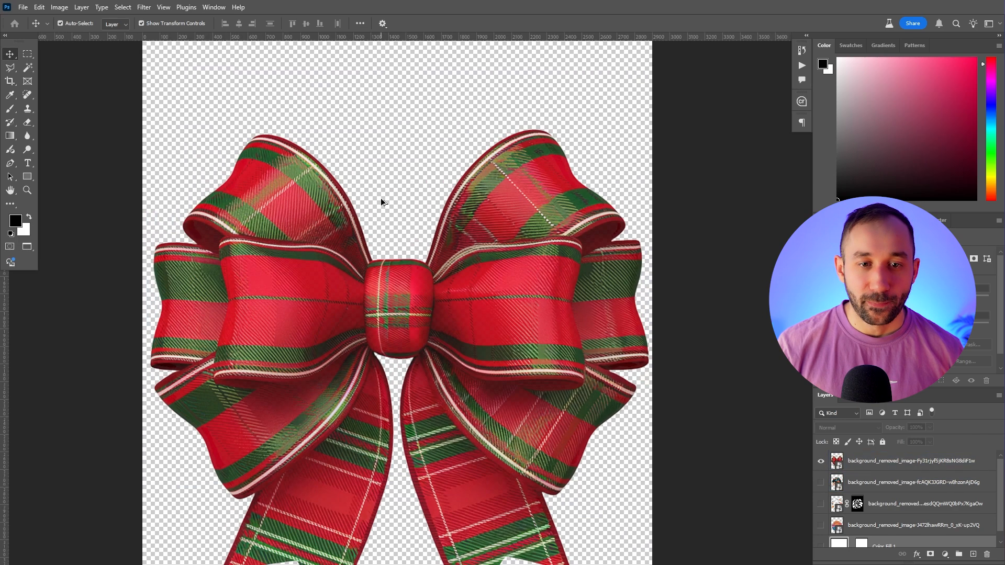
{"action": "scroll", "coordinate": [560, 223], "scroll_direction": "down", "scroll_amount": 3}
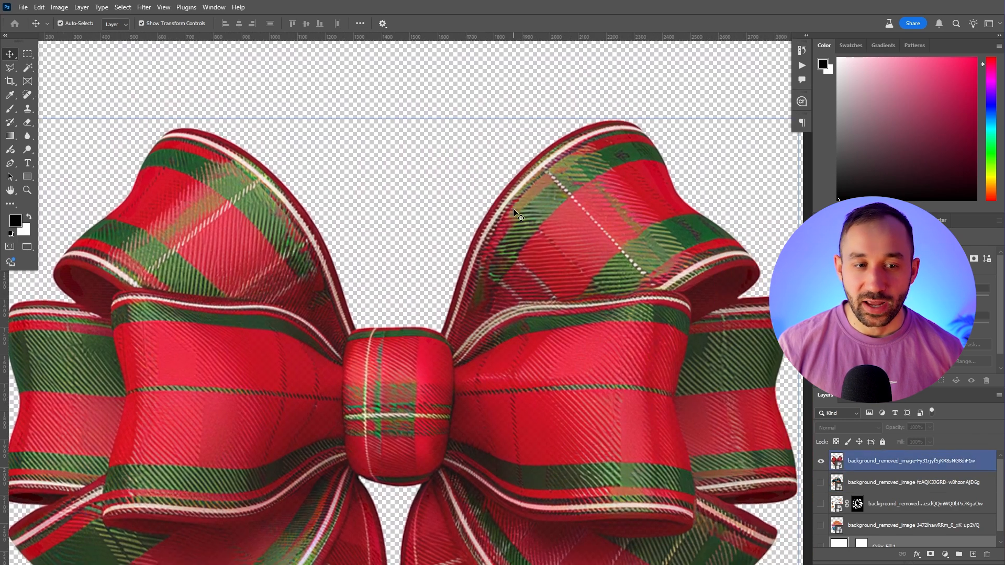